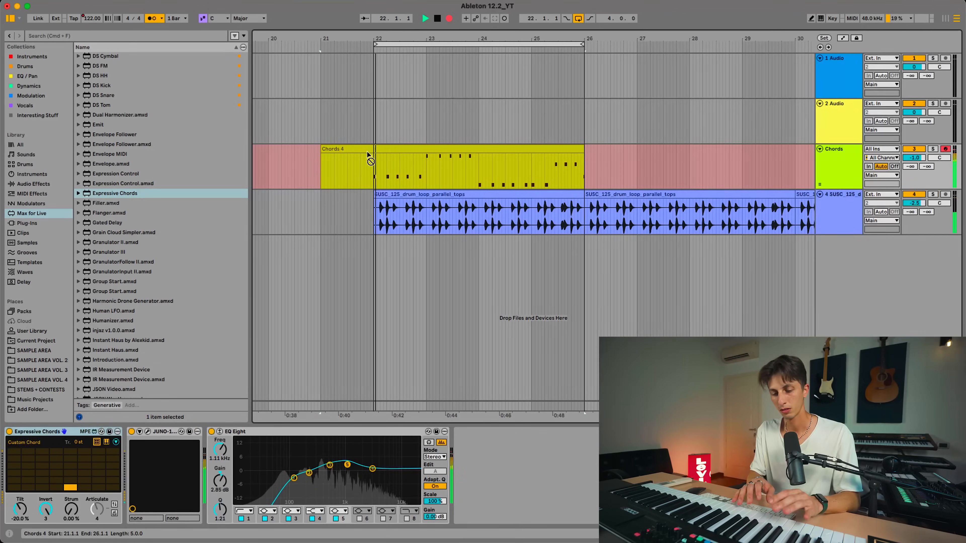
# Show the take lanes of the Chords track to examine its recorded takes, and hide them again
pyautogui.click(387, 176)
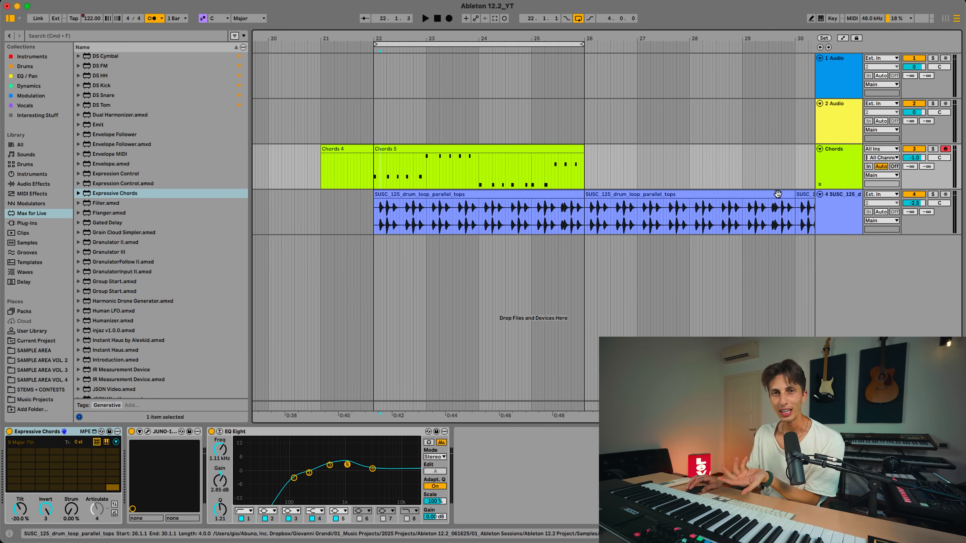
pyautogui.click(820, 185)
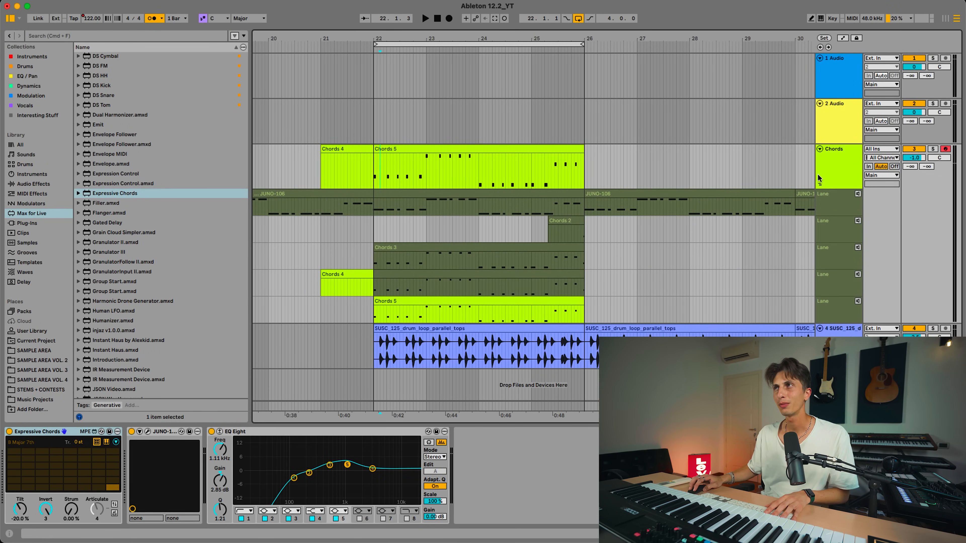
pyautogui.click(819, 185)
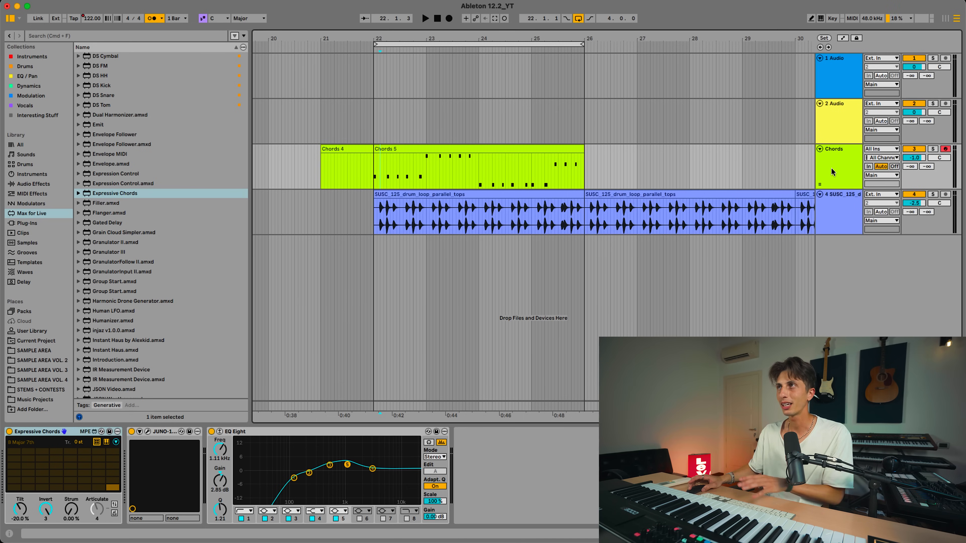
pyautogui.rightClick(832, 172)
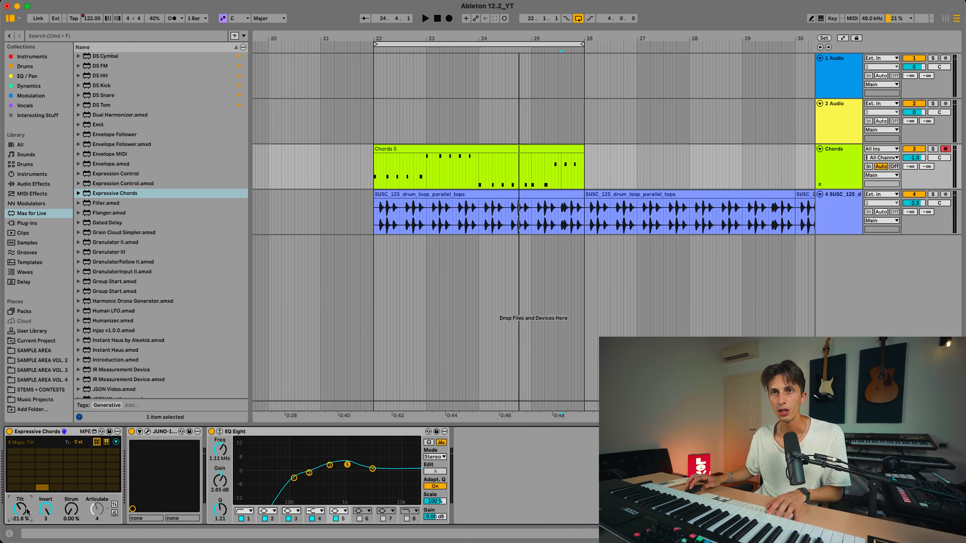
# Solo the Chords track, select its Chords 5 clip and play it from bar 22
pyautogui.press('s')
pyautogui.click(413, 149)
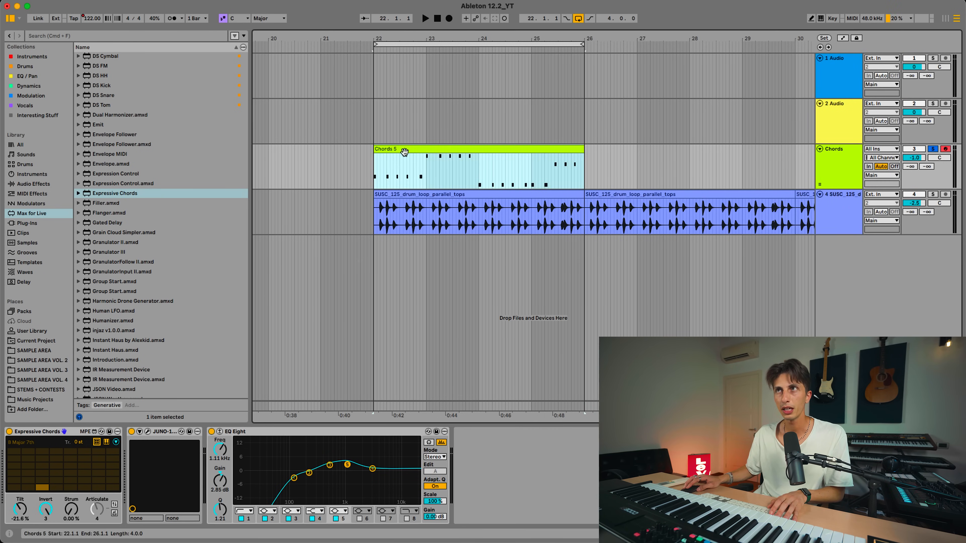
pyautogui.press('space')
# Try a Tilt of 65 % in Expressive Chords, return Tilt to -20 % and set Invert to 3
pyautogui.moveTo(19, 511); pyautogui.dragTo(19, 491)
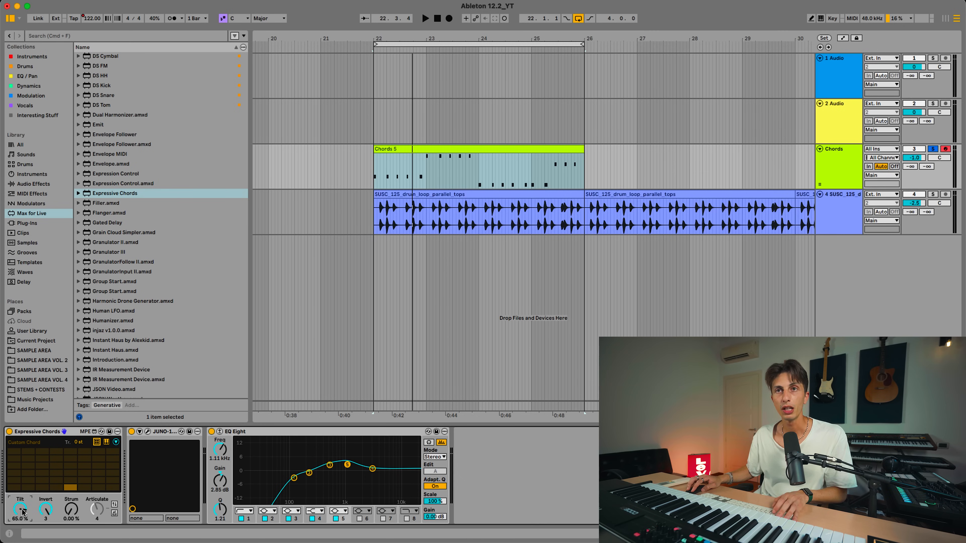
pyautogui.moveTo(22, 511); pyautogui.dragTo(49, 517)
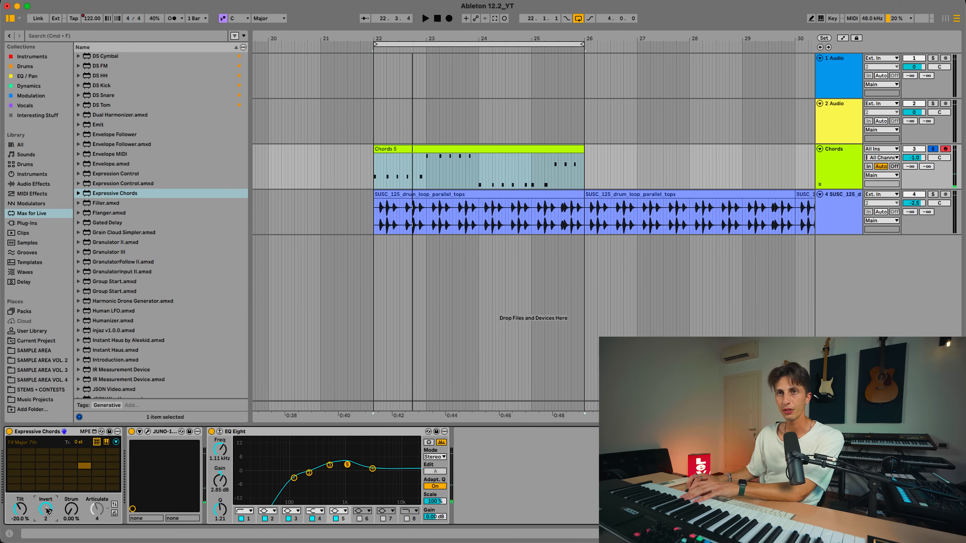
pyautogui.moveTo(48, 508); pyautogui.dragTo(48, 524)
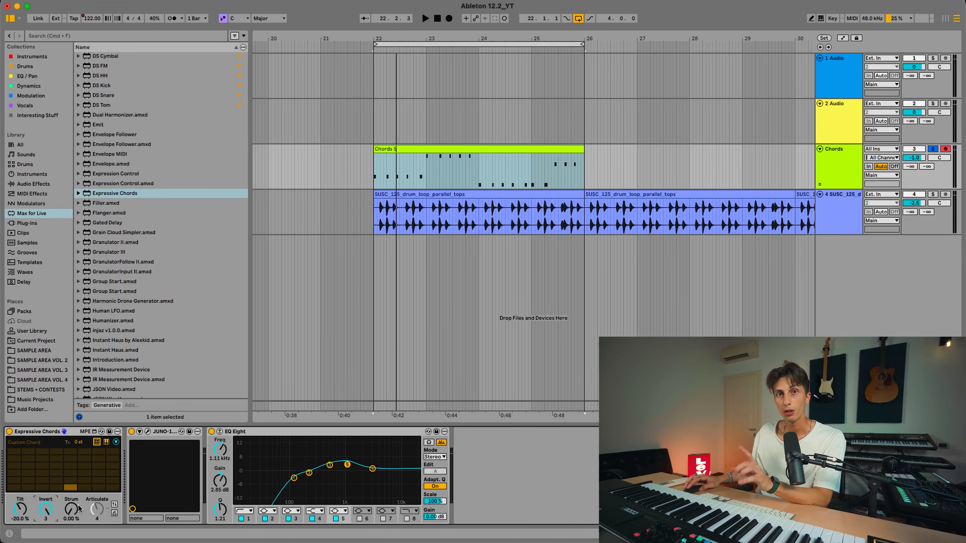
# Set the Strum of Expressive Chords on the Chords track to about 25 % while playing the clip
pyautogui.click(71, 509)
pyautogui.moveTo(72, 509); pyautogui.dragTo(75, 504)
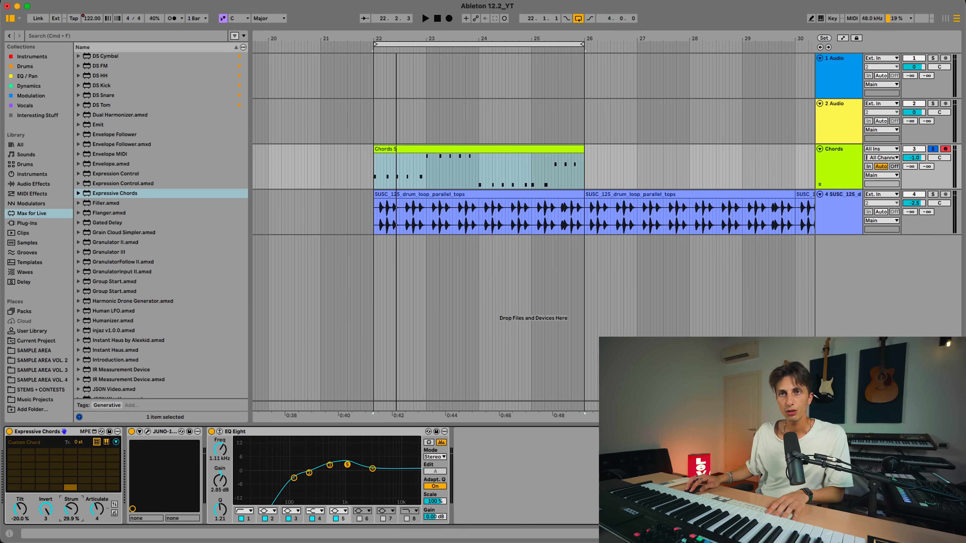
pyautogui.press('space')
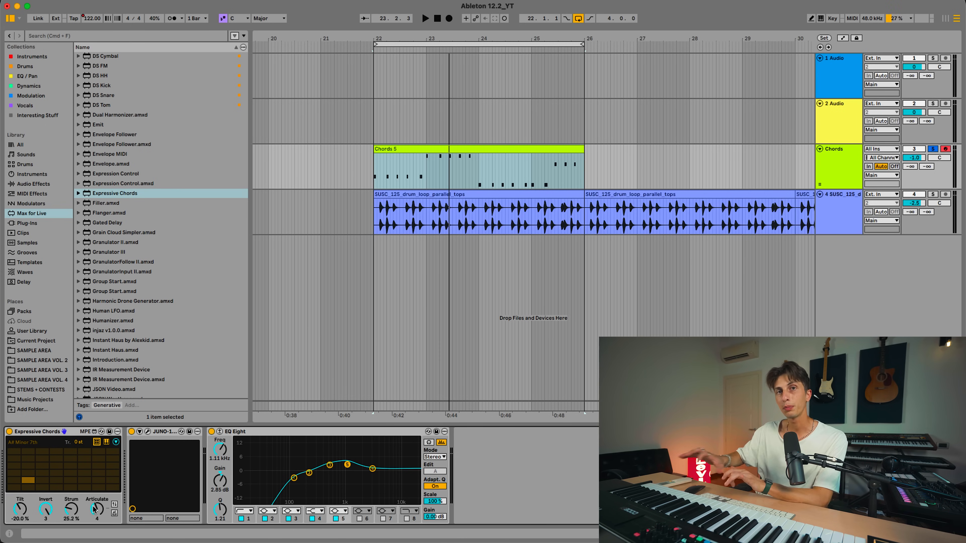
# Show the Articulation Editor of Expressive Chords, compare articulations 2 and 4, and play the clip
pyautogui.click(116, 442)
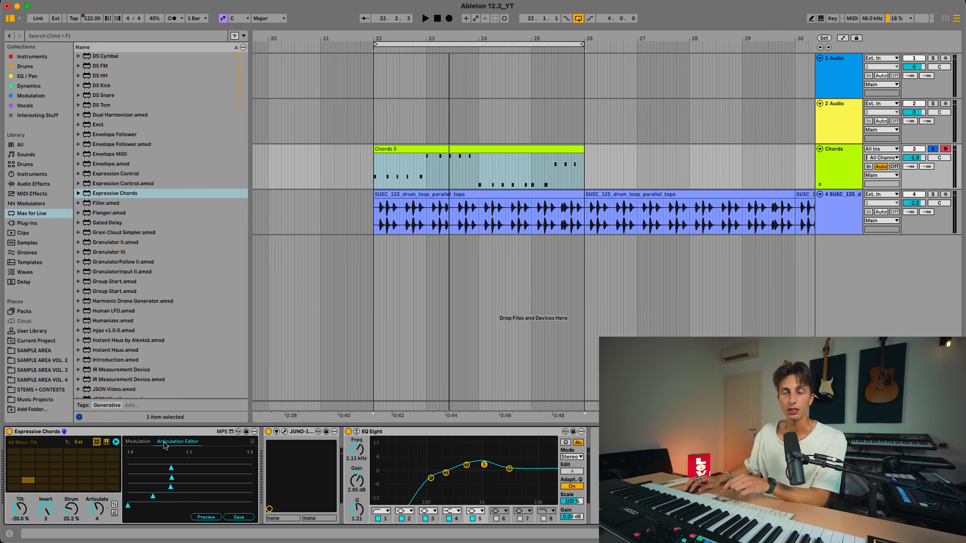
pyautogui.moveTo(97, 509); pyautogui.dragTo(97, 518)
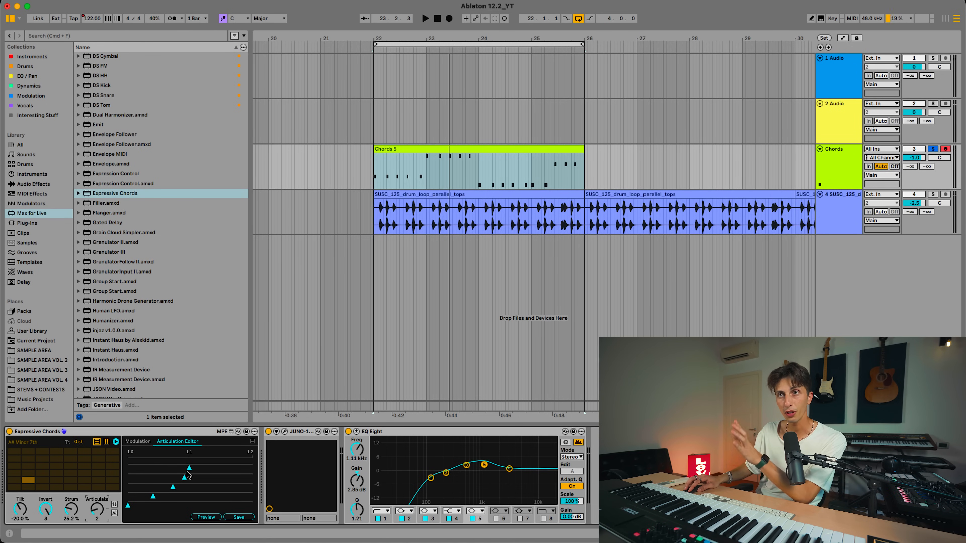
pyautogui.moveTo(97, 509); pyautogui.dragTo(97, 500)
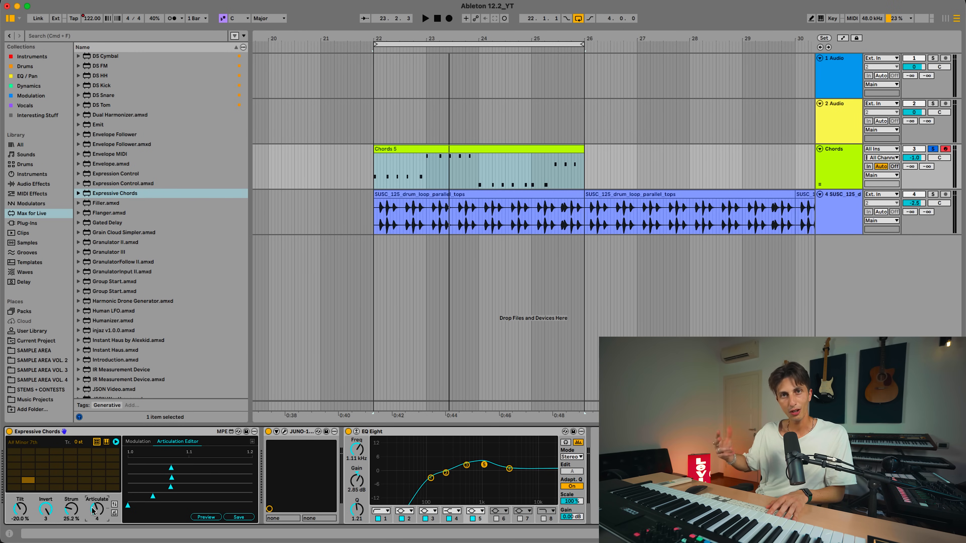
pyautogui.press('space')
pyautogui.press('space')
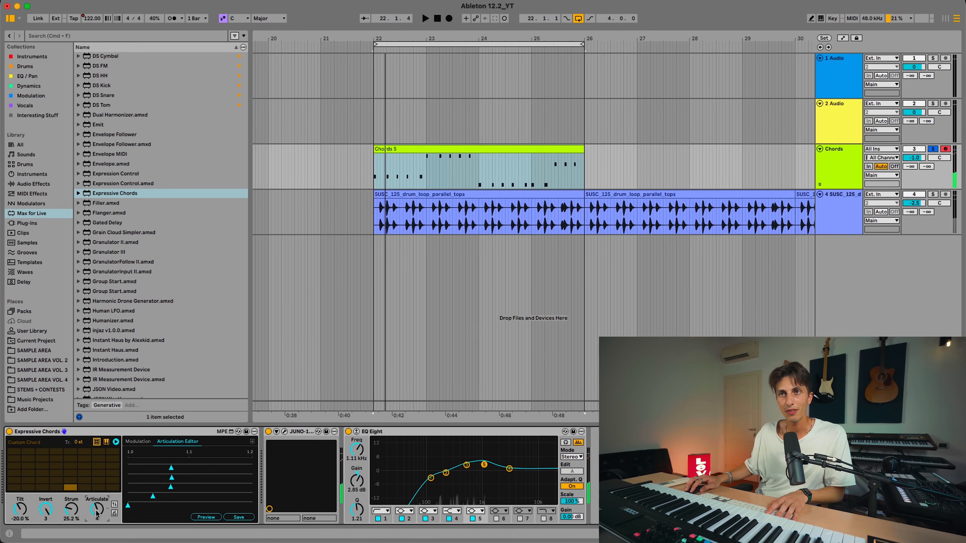
# Set Articulate to 2, play the clip and move the second note's marker earlier in the articulation pattern
pyautogui.moveTo(96, 510); pyautogui.dragTo(97, 513)
pyautogui.press('space')
pyautogui.press('space')
pyautogui.press('space')
pyautogui.press('space')
pyautogui.moveTo(153, 497); pyautogui.dragTo(148, 497)
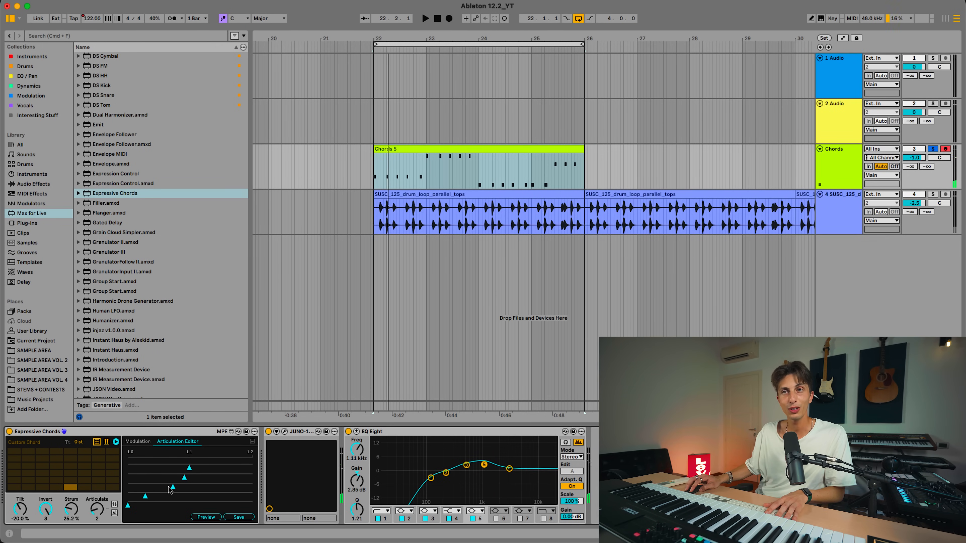
pyautogui.moveTo(233, 468); pyautogui.dragTo(229, 467)
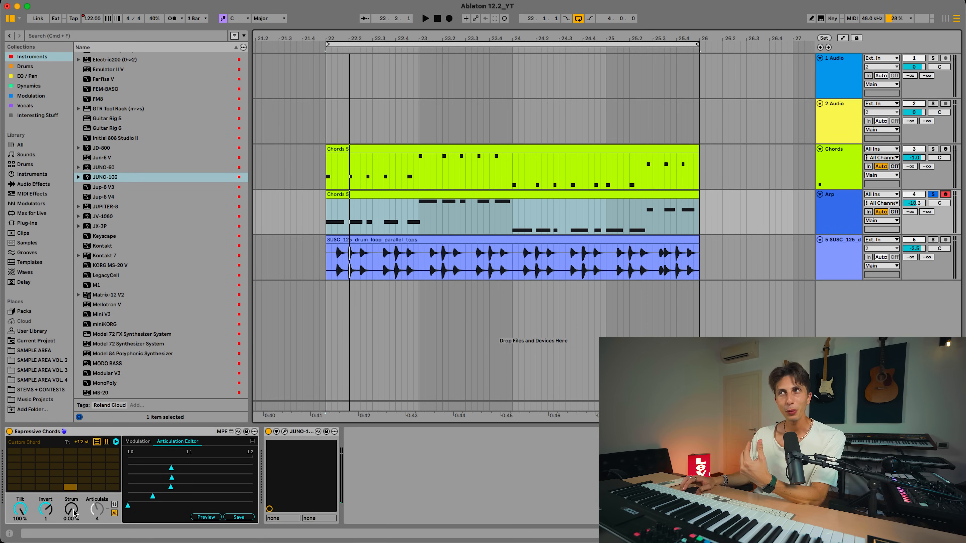
# Open the Arp track's JUNO-106 instrument and raise the Strum of Expressive Chords to about 80 % during playback
pyautogui.moveTo(74, 513); pyautogui.dragTo(74, 496)
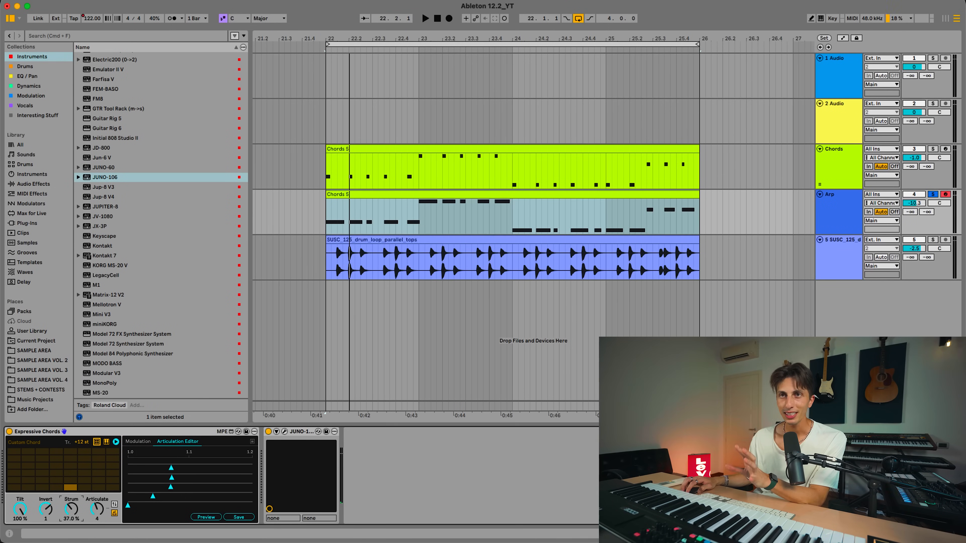
pyautogui.moveTo(71, 509); pyautogui.dragTo(71, 537)
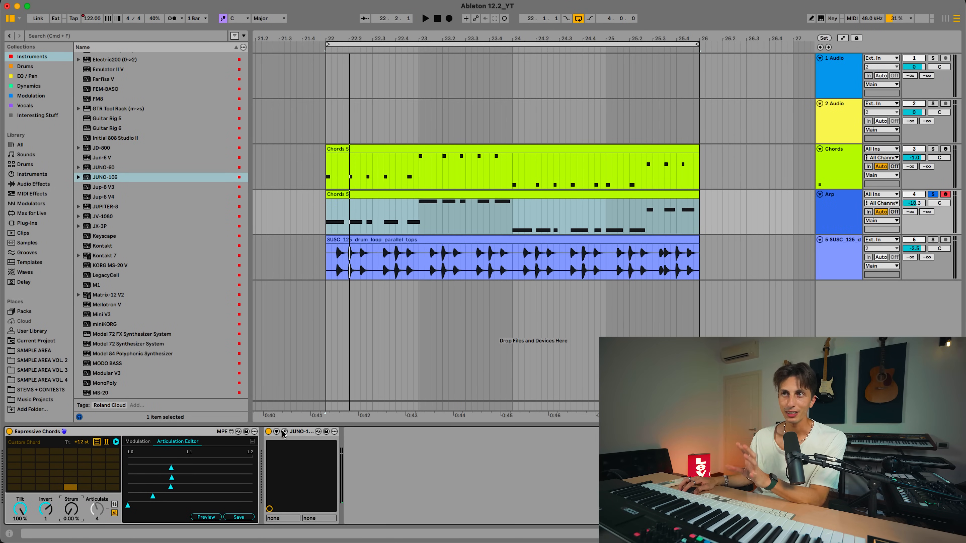
pyautogui.click(284, 431)
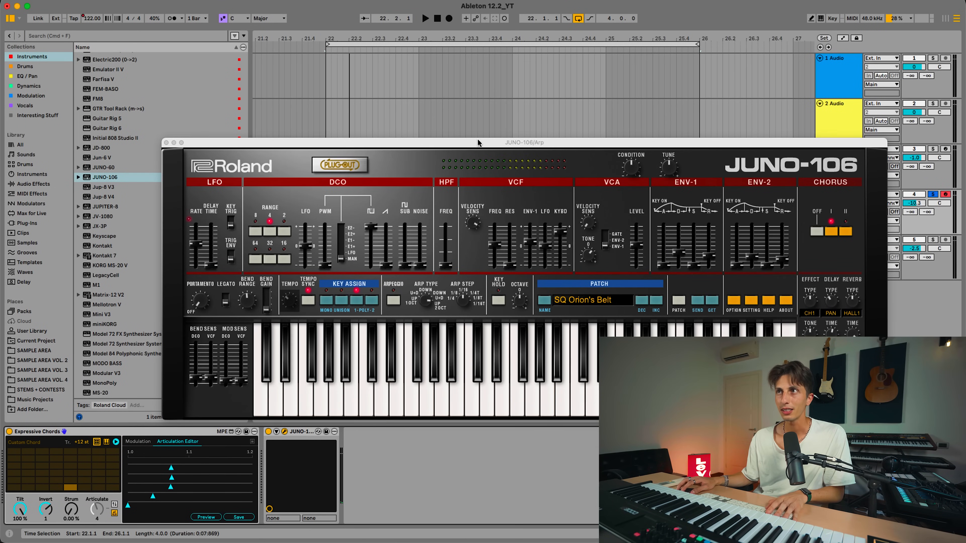
pyautogui.press('space')
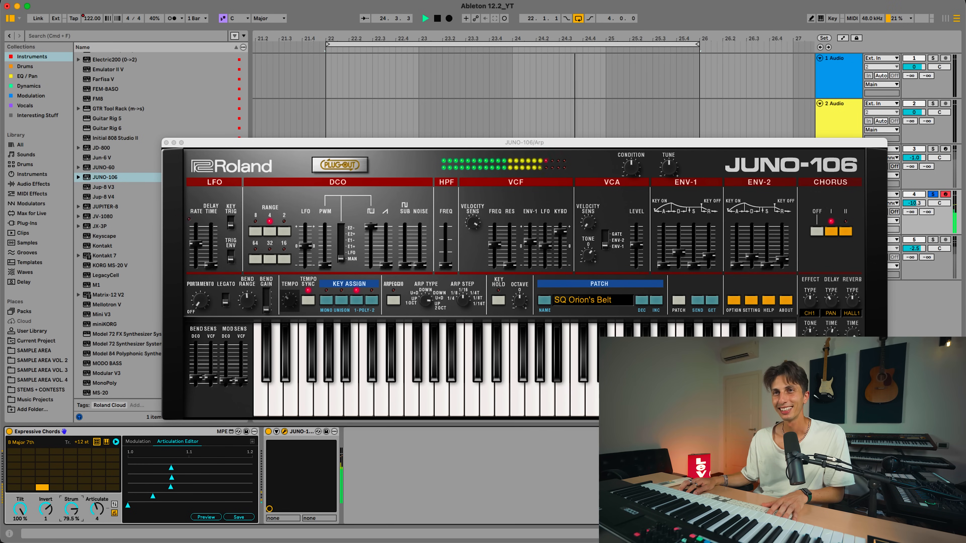
pyautogui.moveTo(79, 513); pyautogui.dragTo(78, 509)
pyautogui.press('space')
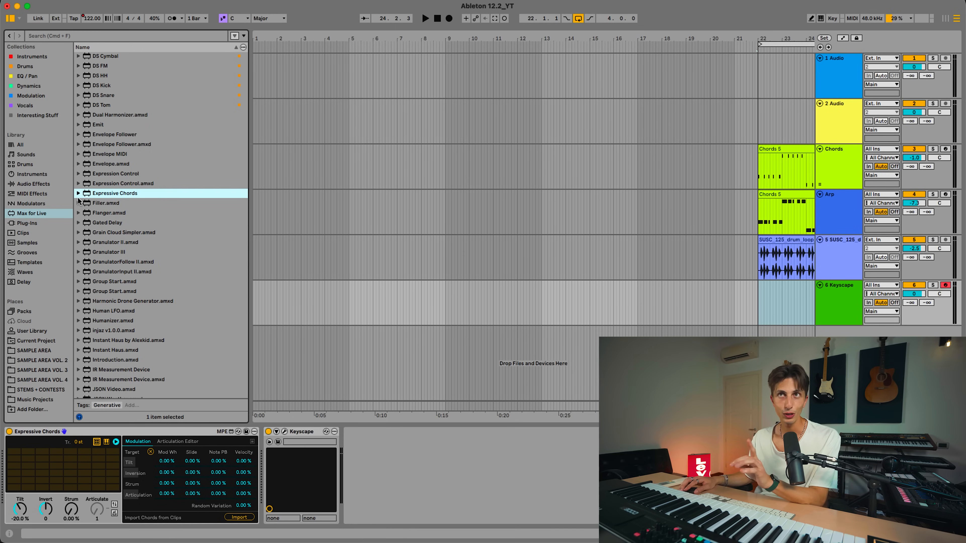
# Browse the Expressive Chords presets and load Pop Ballad onto the Keyscape track
pyautogui.click(78, 194)
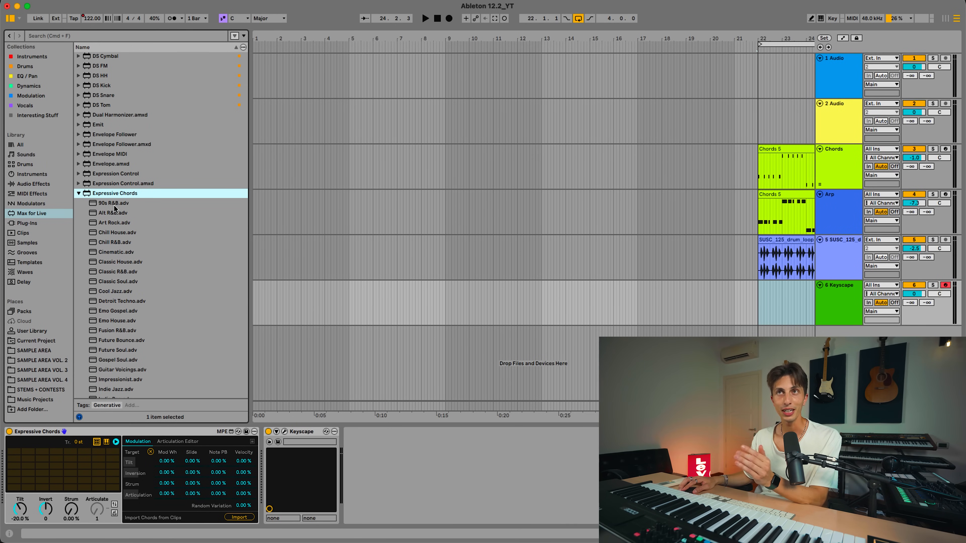
pyautogui.scroll(-3, 115, 207)
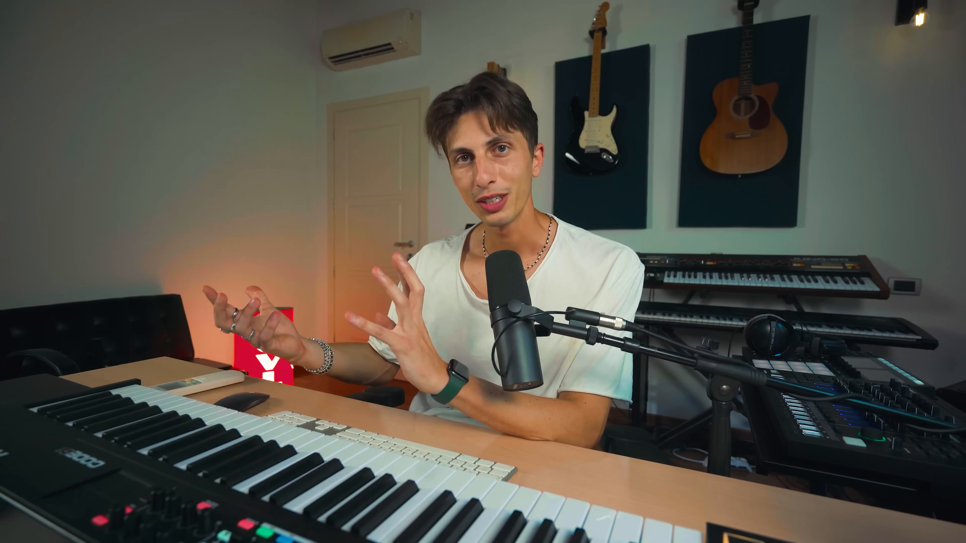
pyautogui.scroll(-1, 114, 308)
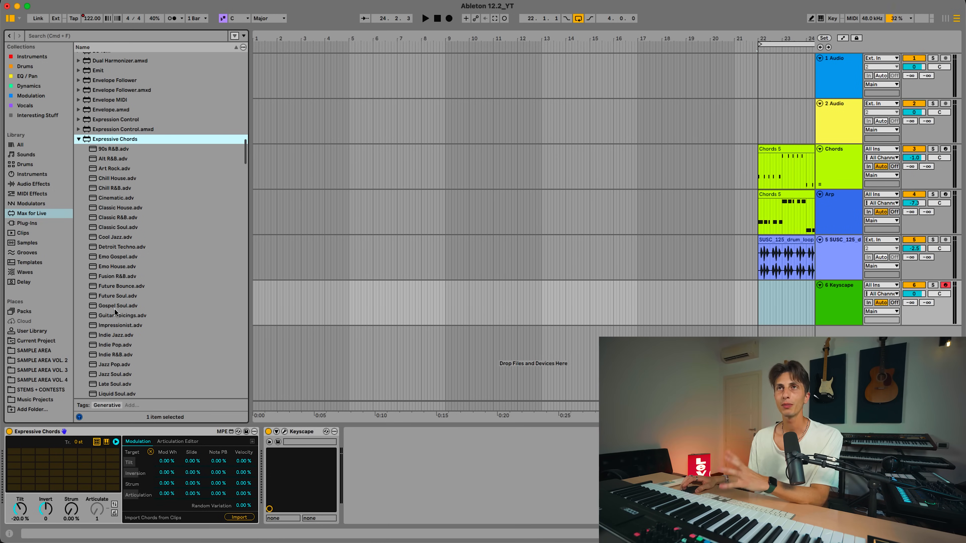
pyautogui.moveTo(112, 149); pyautogui.dragTo(43, 450)
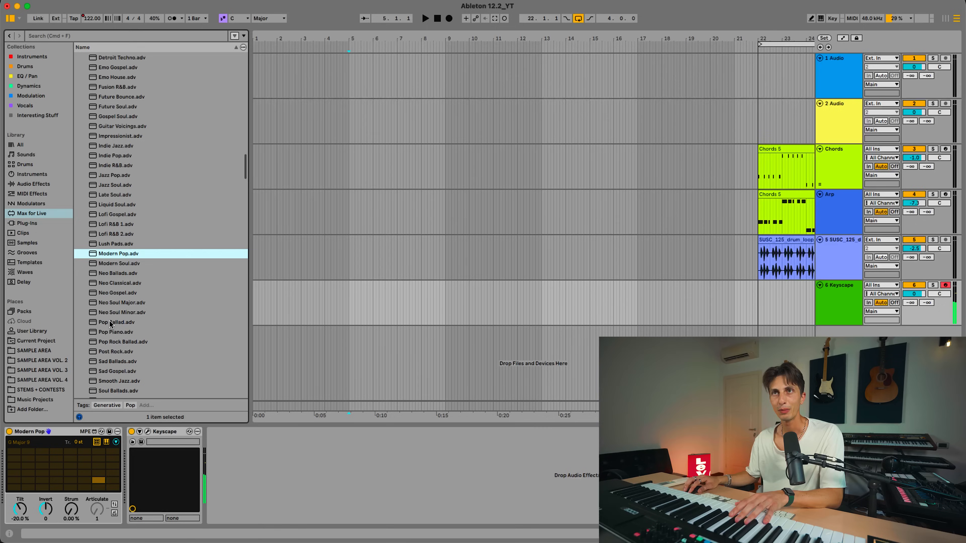
pyautogui.moveTo(114, 323); pyautogui.dragTo(102, 395)
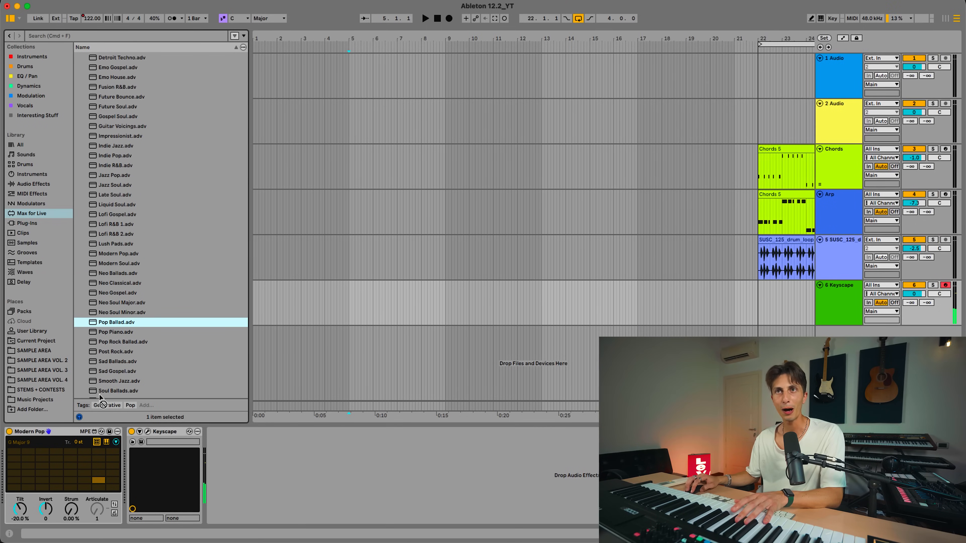
pyautogui.moveTo(30, 433); pyautogui.dragTo(22, 432)
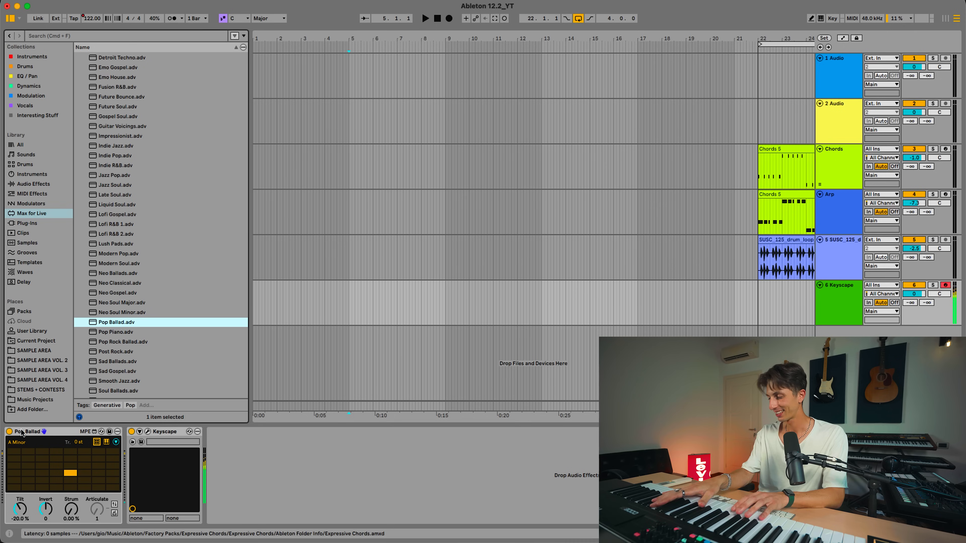
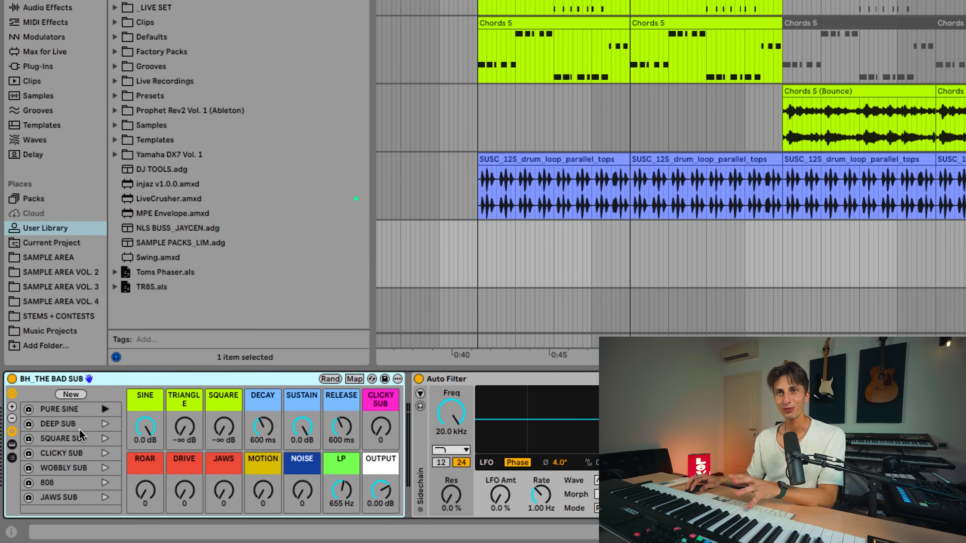
# Audition the DEEP SUB, 808, WOBBLY SUB and JAWS SUB variations of the BH_THE BAD SUB rack, ending on JAWS SUB
pyautogui.click(76, 426)
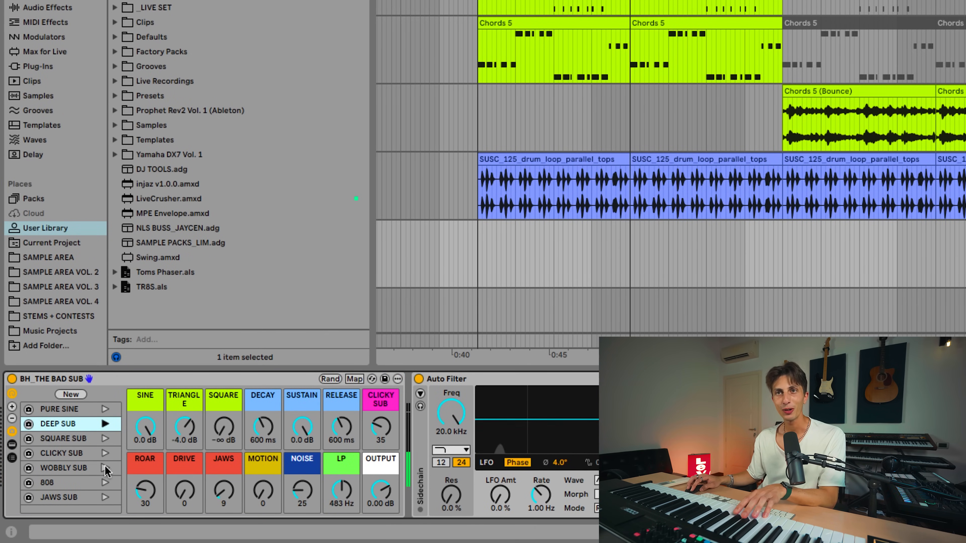
pyautogui.click(69, 483)
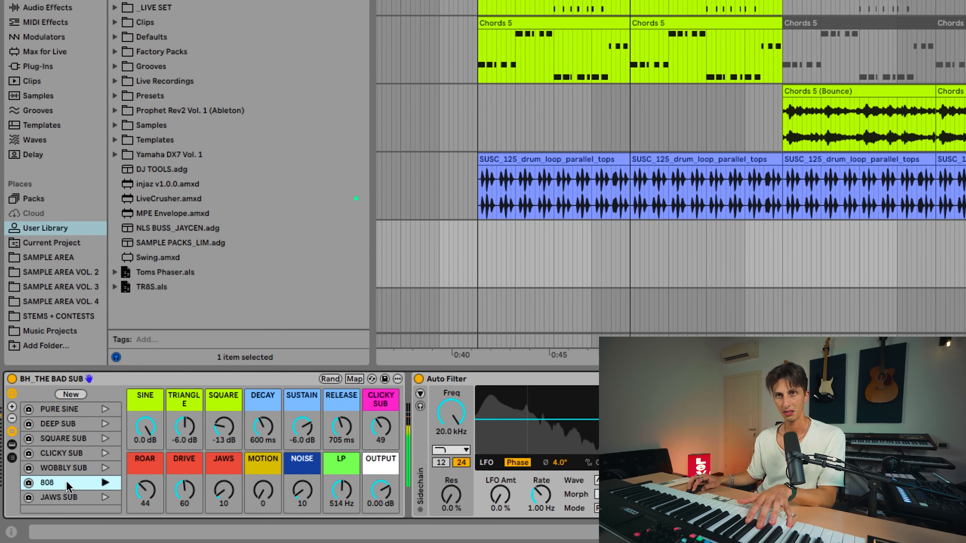
pyautogui.click(69, 469)
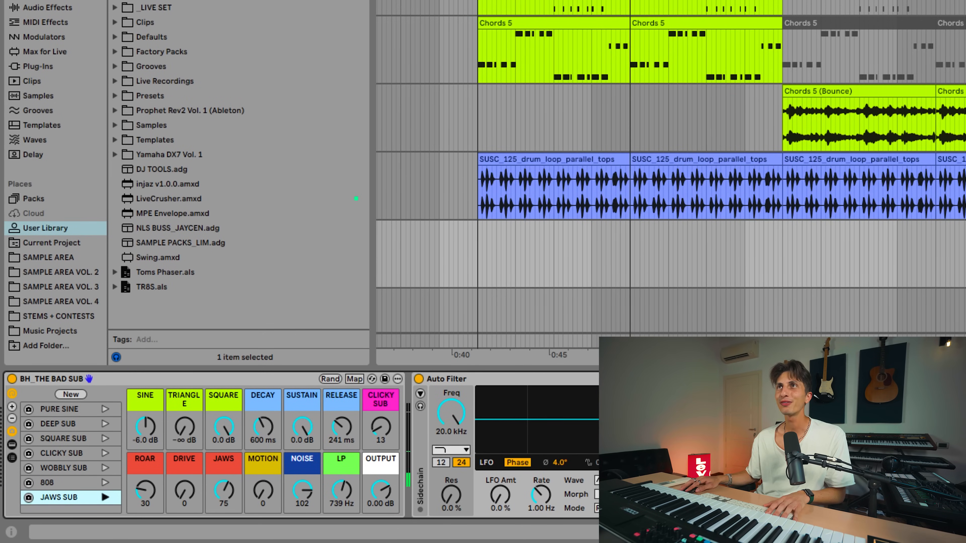
pyautogui.moveTo(485, 1); pyautogui.dragTo(462, 244)
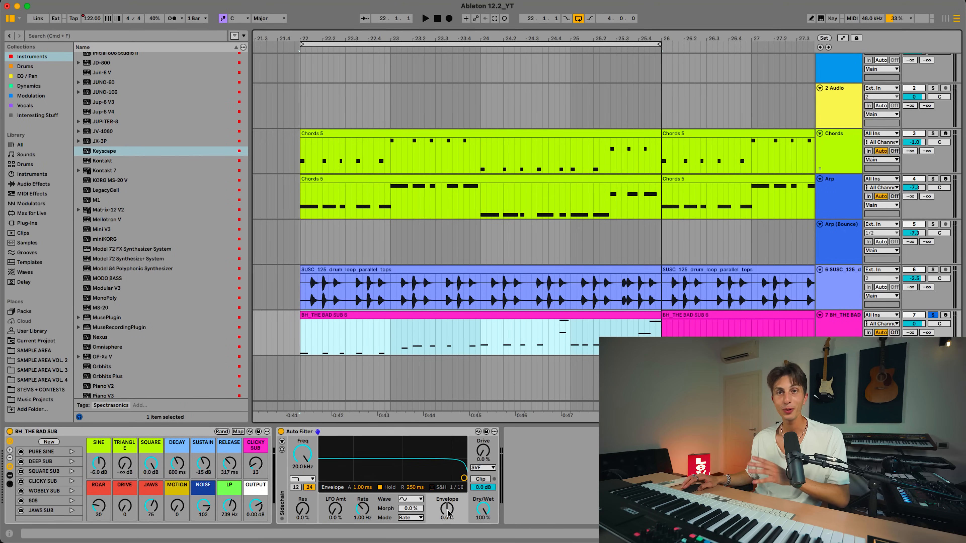
# Lower the Auto Filter frequency to about 60 Hz, set resonance to 45 % and raise the envelope amount to 60 % while playing the bass
pyautogui.moveTo(303, 456); pyautogui.dragTo(303, 487)
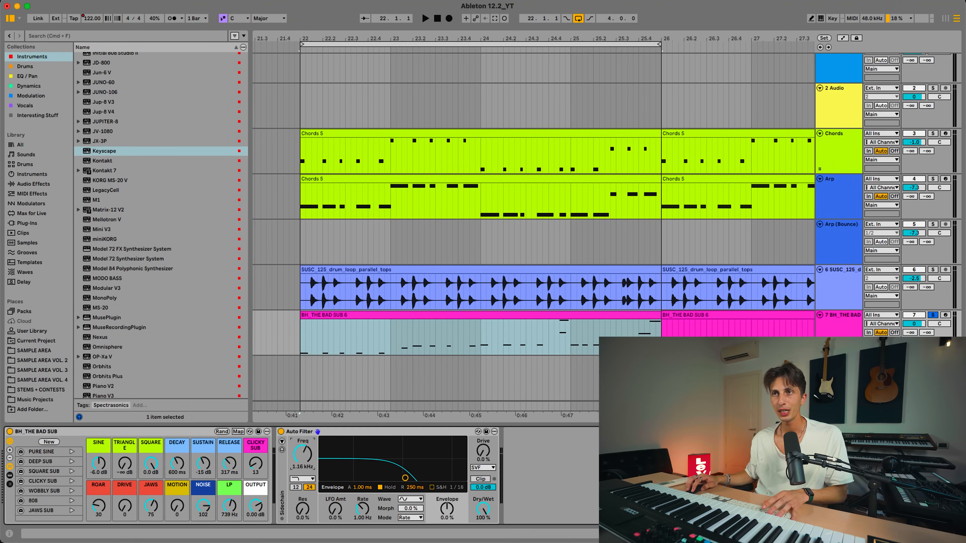
pyautogui.press('space')
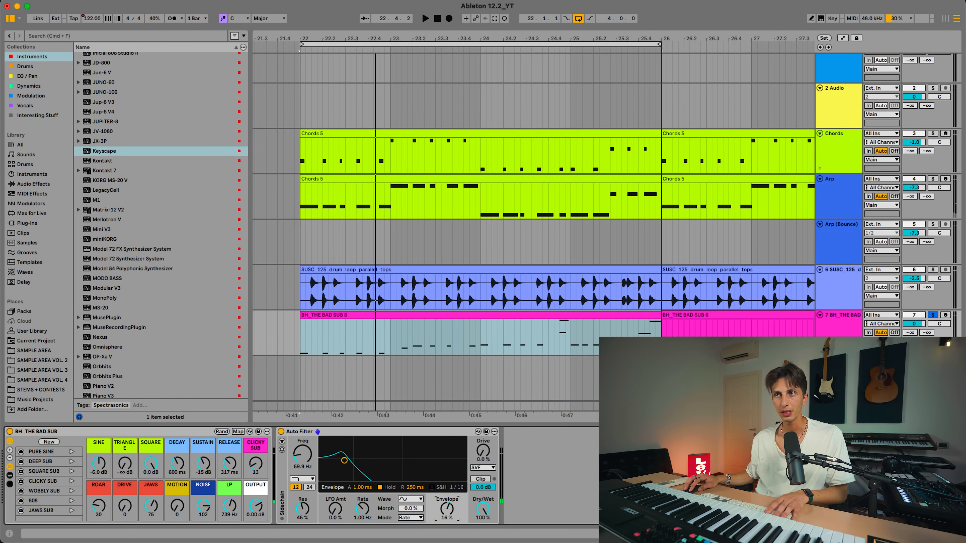
pyautogui.press('space')
pyautogui.moveTo(446, 514); pyautogui.dragTo(446, 509)
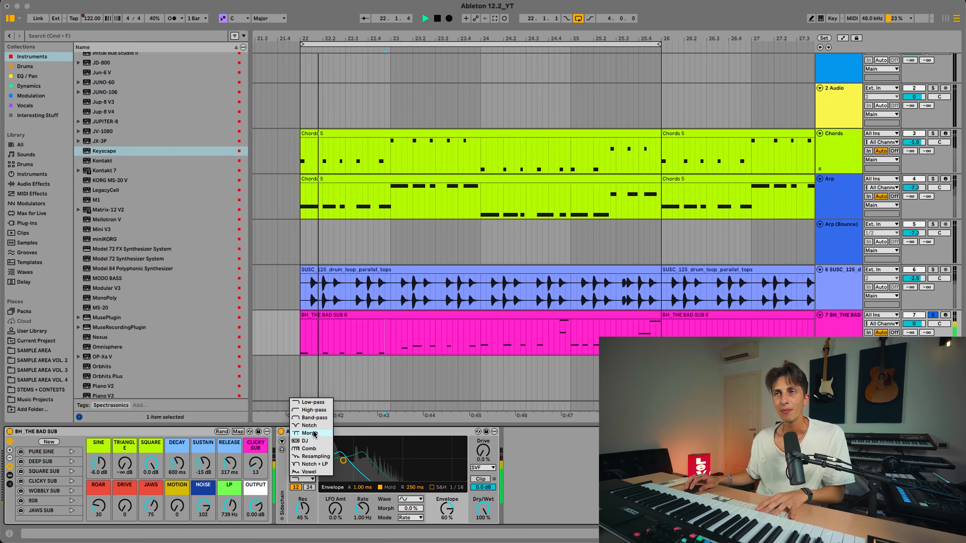
# Switch the Auto Filter to the Vowel type, play the loop and lower the envelope amount to 0 %
pyautogui.click(309, 472)
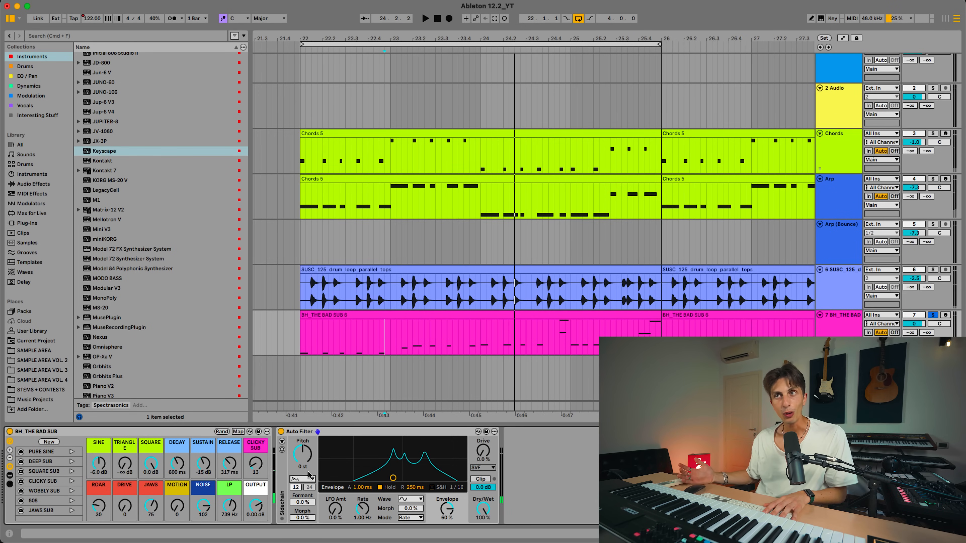
pyautogui.press('space')
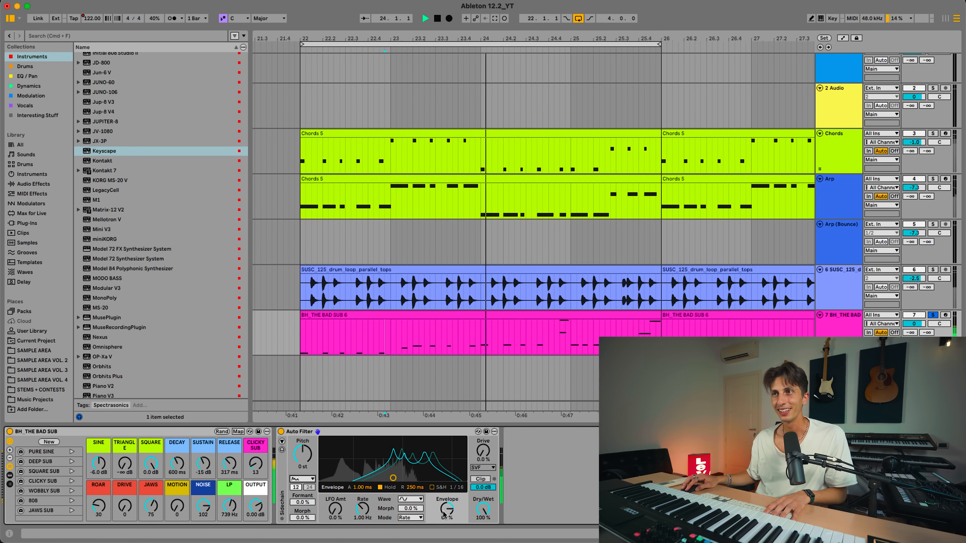
pyautogui.moveTo(447, 509); pyautogui.dragTo(447, 532)
# With the Comb filter, adjust its resonance and morph, then set the envelope amount to 49 % and drive to 20 % during playback
pyautogui.moveTo(302, 502)
pyautogui.mouseDown()
pyautogui.moveTo(303, 493)
pyautogui.moveTo(306, 515)
pyautogui.mouseUp()
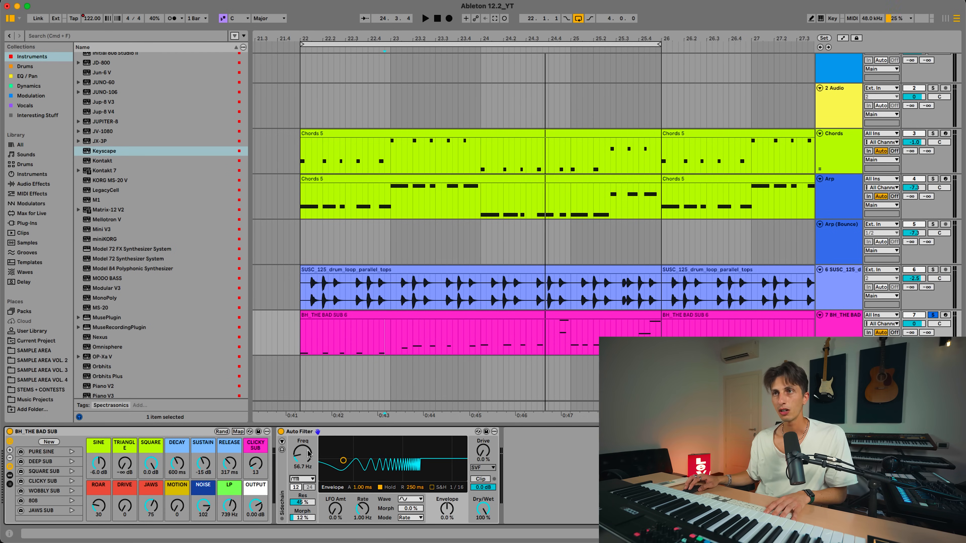
pyautogui.press('space')
pyautogui.moveTo(447, 509); pyautogui.dragTo(446, 494)
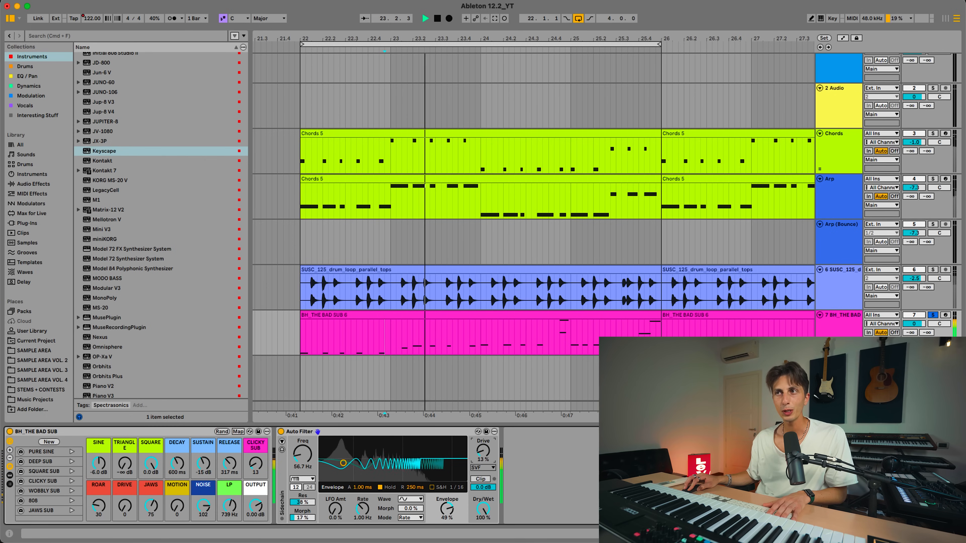
pyautogui.moveTo(483, 451); pyautogui.dragTo(483, 437)
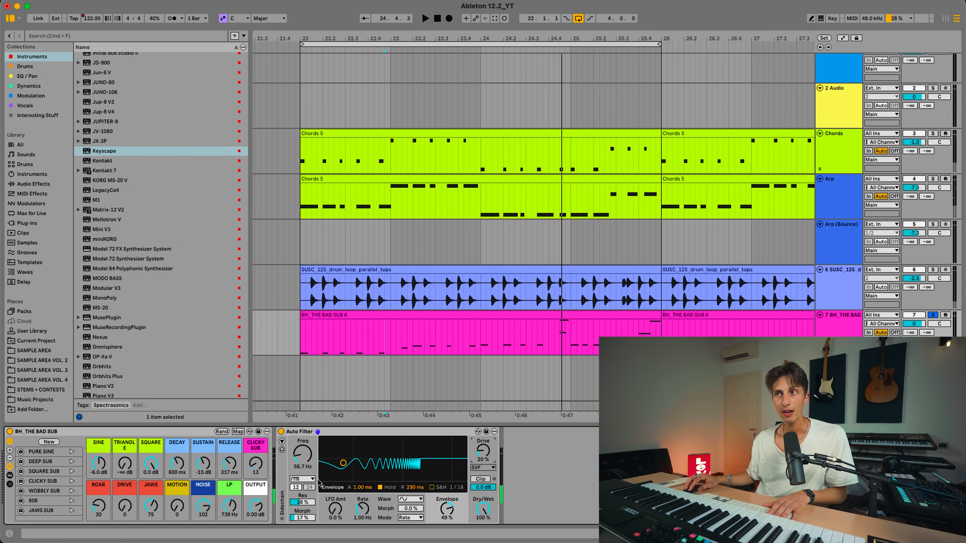
# Look through the filter circuit types, return the Auto Filter to Low-pass and turn on Clip with 21 % drive
pyautogui.click(492, 469)
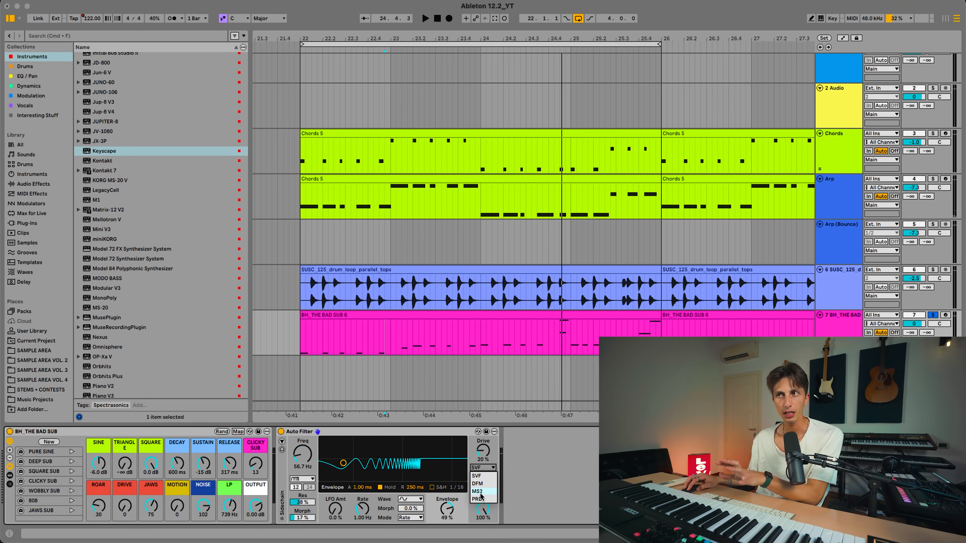
pyautogui.click(487, 467)
pyautogui.click(310, 480)
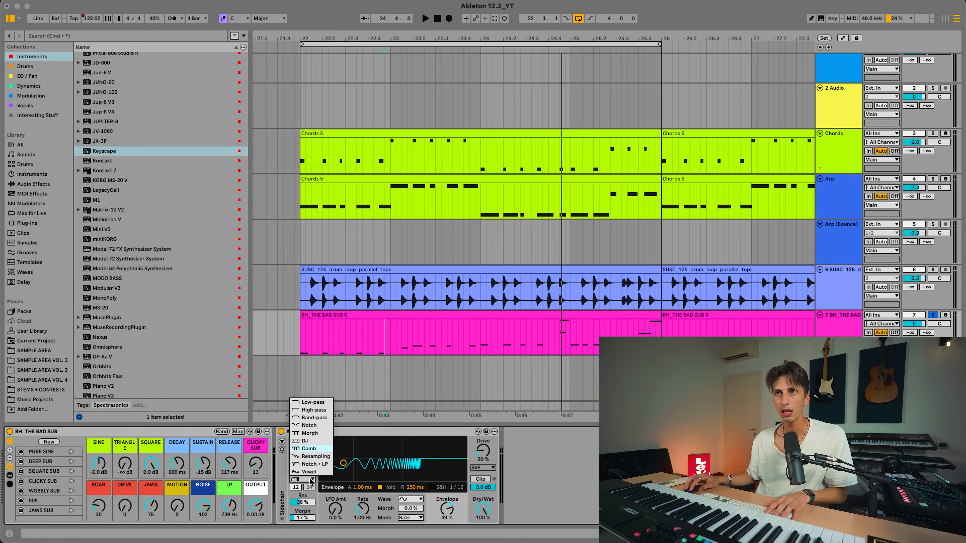
pyautogui.click(318, 403)
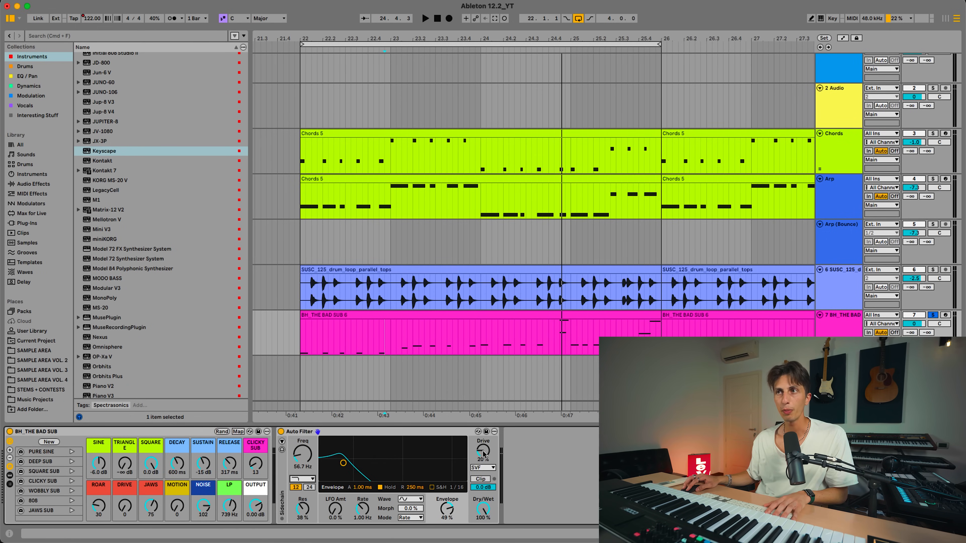
pyautogui.click(481, 468)
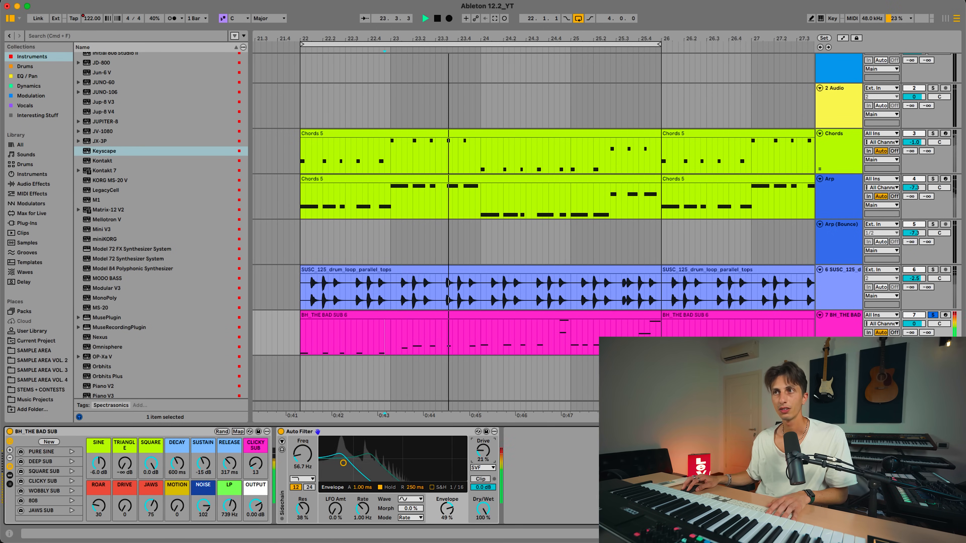
pyautogui.click(472, 457)
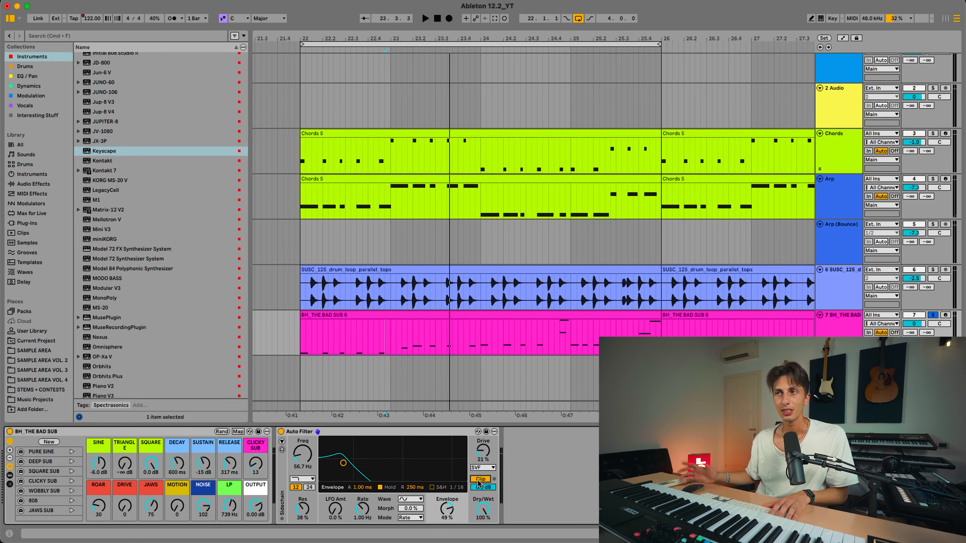
# Play the loop and try the DJ filter type in the Auto Filter
pyautogui.press('space')
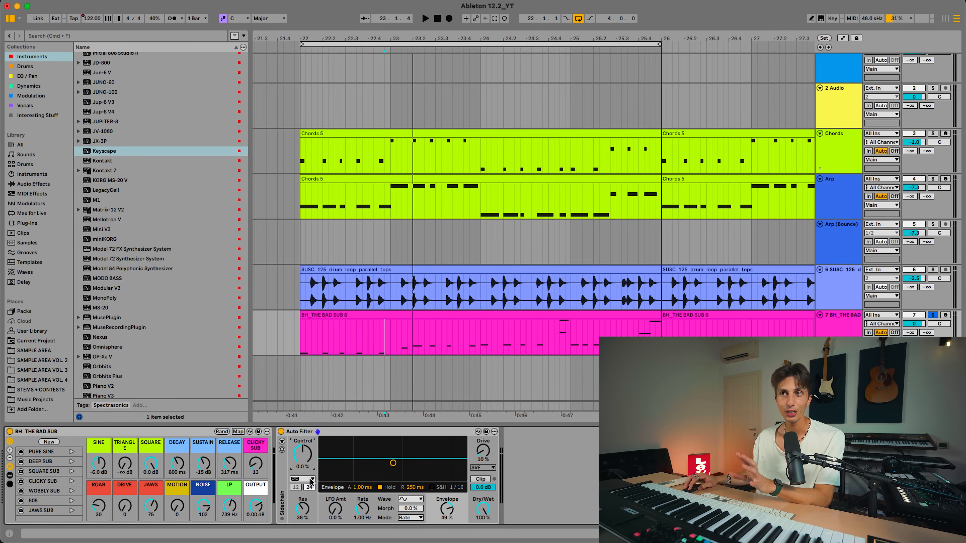
pyautogui.click(311, 480)
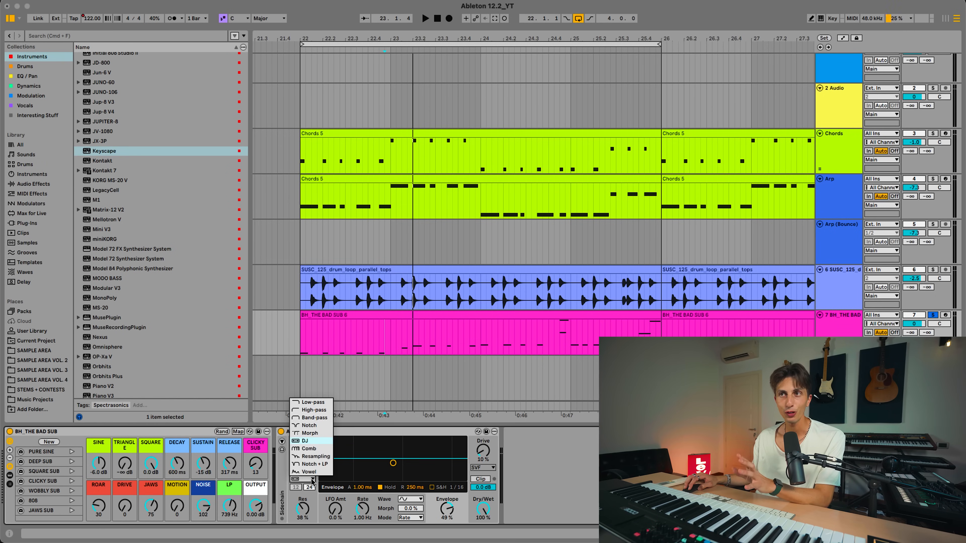
pyautogui.click(307, 442)
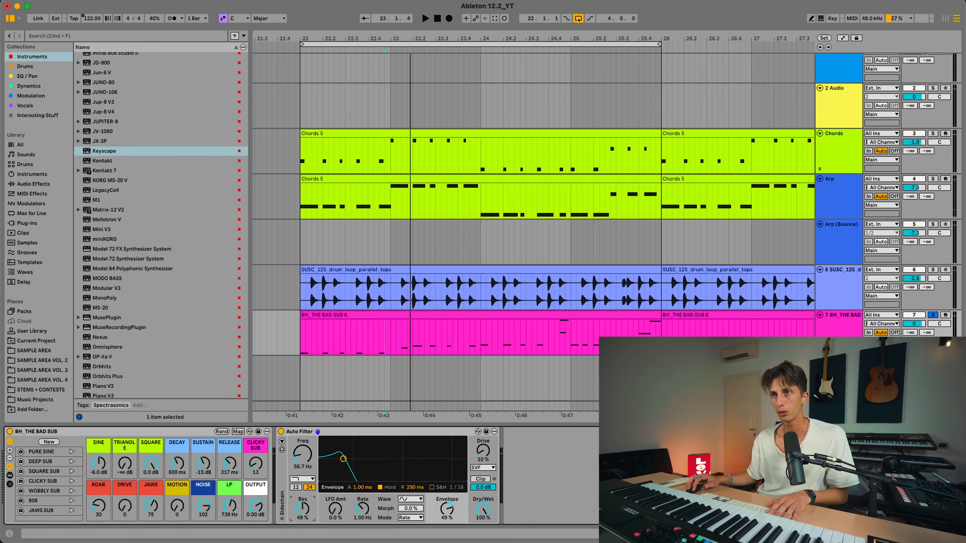
# Play the bass with the envelope amount at 62 % and its release at about 48 ms, and toggle the envelope's Hold
pyautogui.press('space')
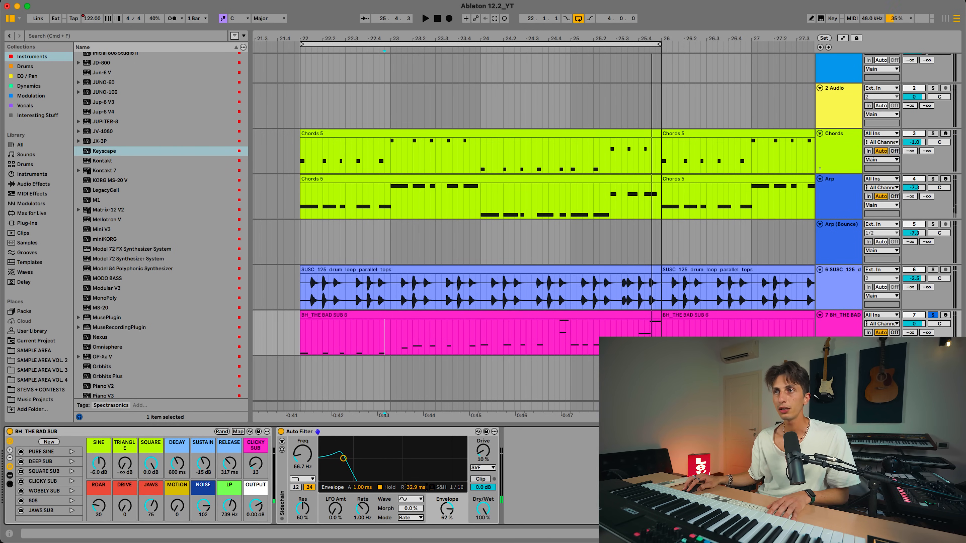
pyautogui.click(380, 488)
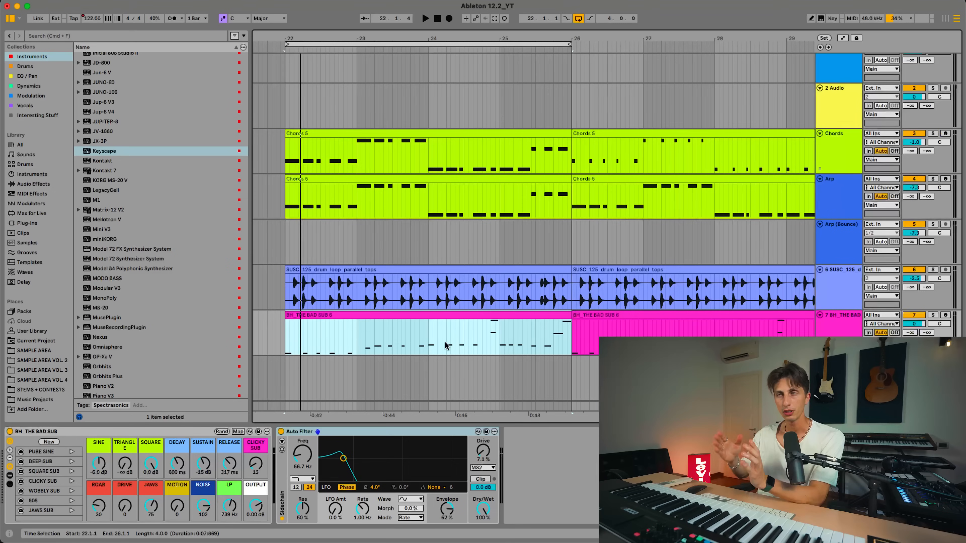
# Set the Auto Filter's LFO to Synced mode at rate 2, raise the LFO amount to about 10 % and play the bass
pyautogui.moveTo(429, 342); pyautogui.dragTo(565, 344)
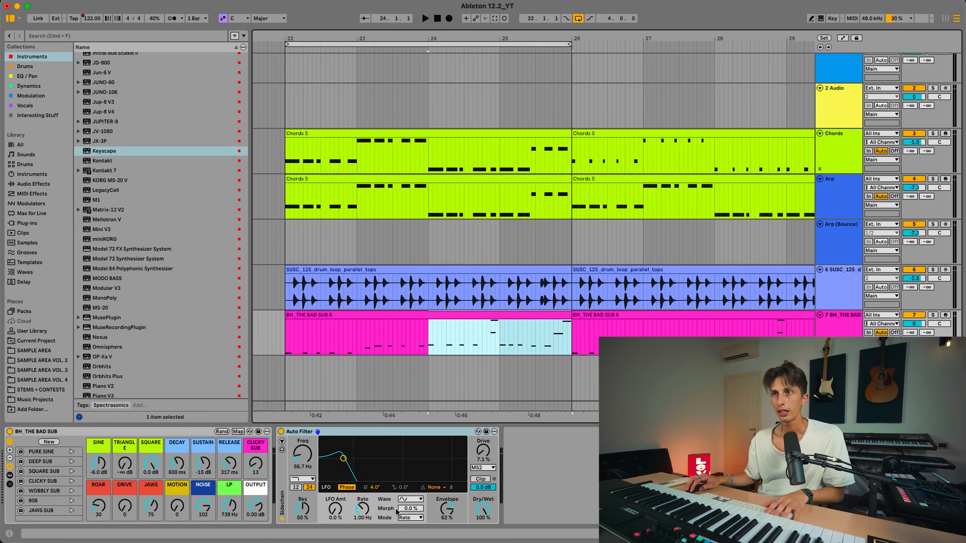
pyautogui.click(363, 509)
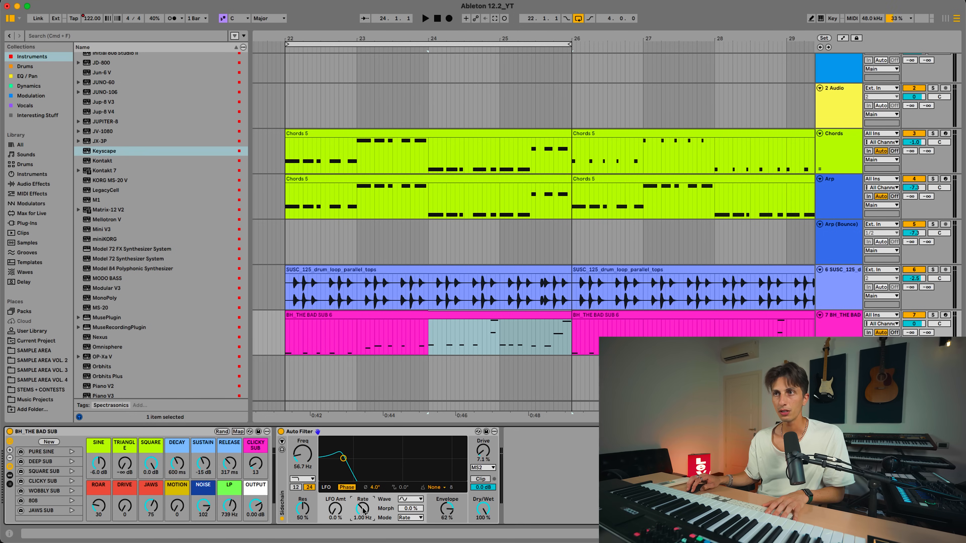
pyautogui.click(411, 518)
pyautogui.click(414, 489)
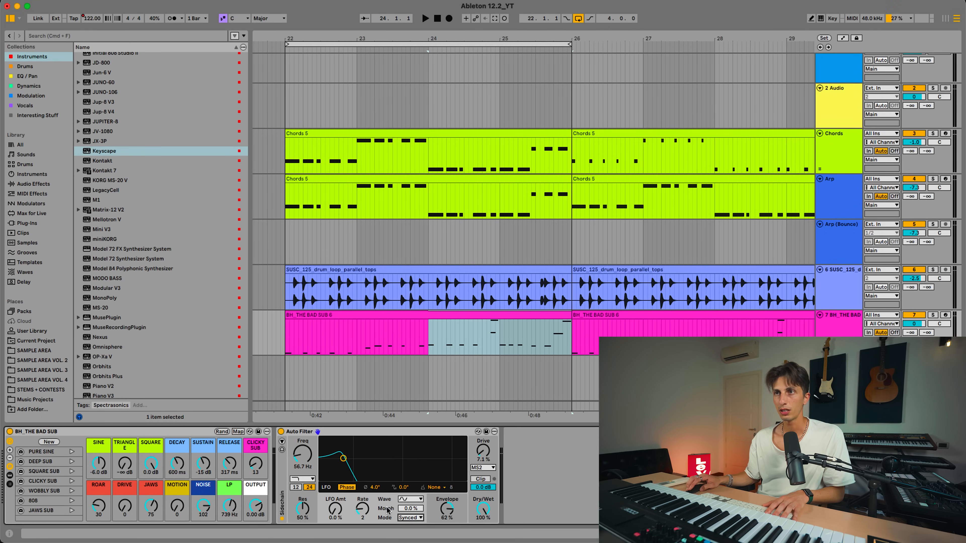
pyautogui.moveTo(363, 509); pyautogui.dragTo(362, 513)
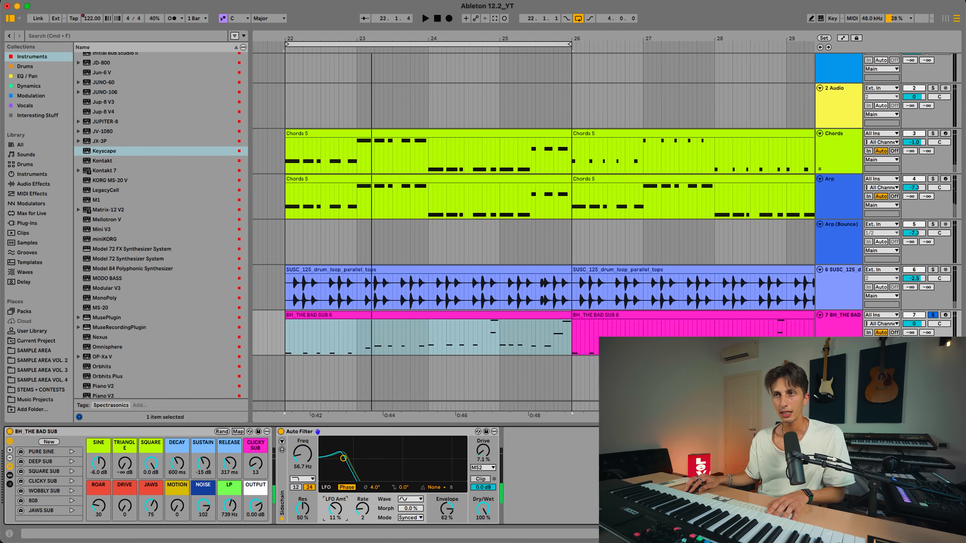
pyautogui.press('space')
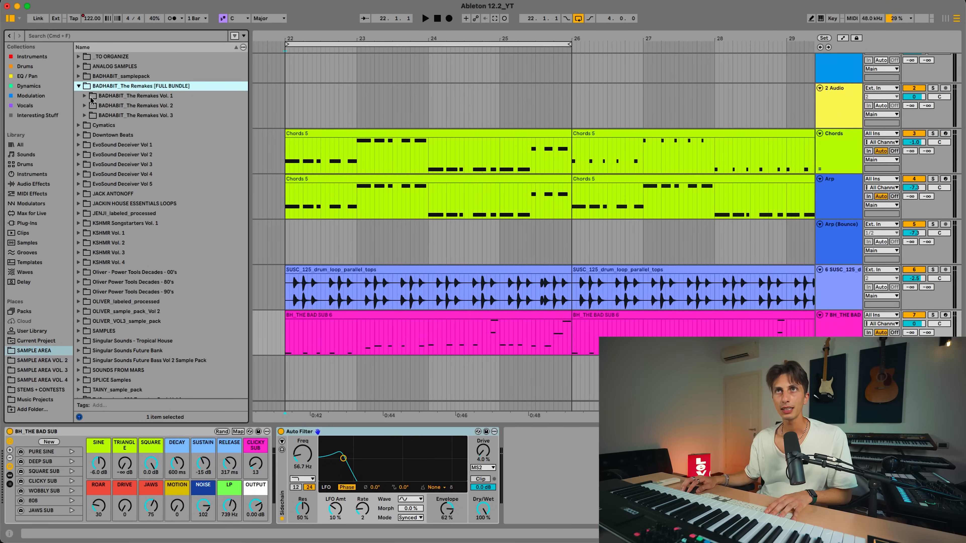
# Expand BADHABIT_The Remakes Vol. 2 in the sample library and view the BADHABIT sample packs on their store page
pyautogui.click(83, 106)
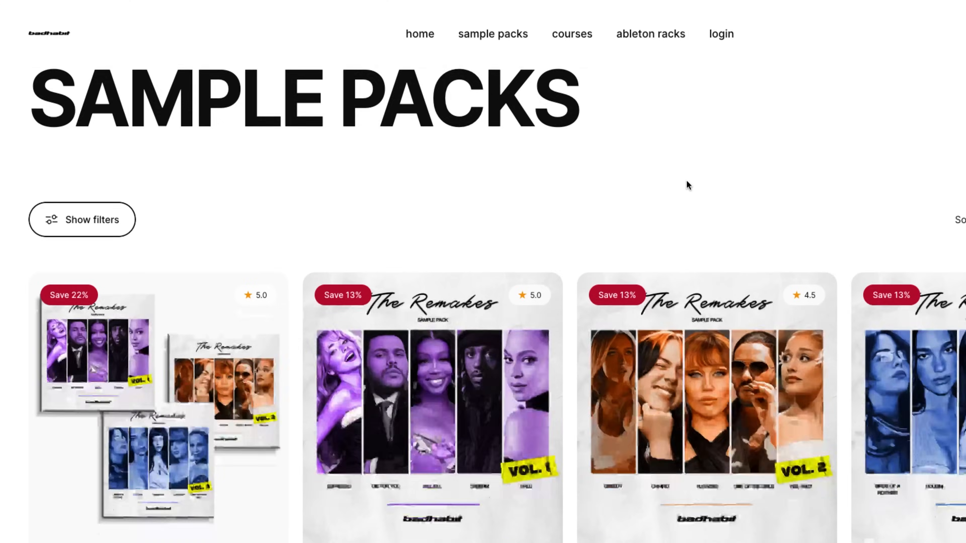
pyautogui.scroll(-3, 686, 180)
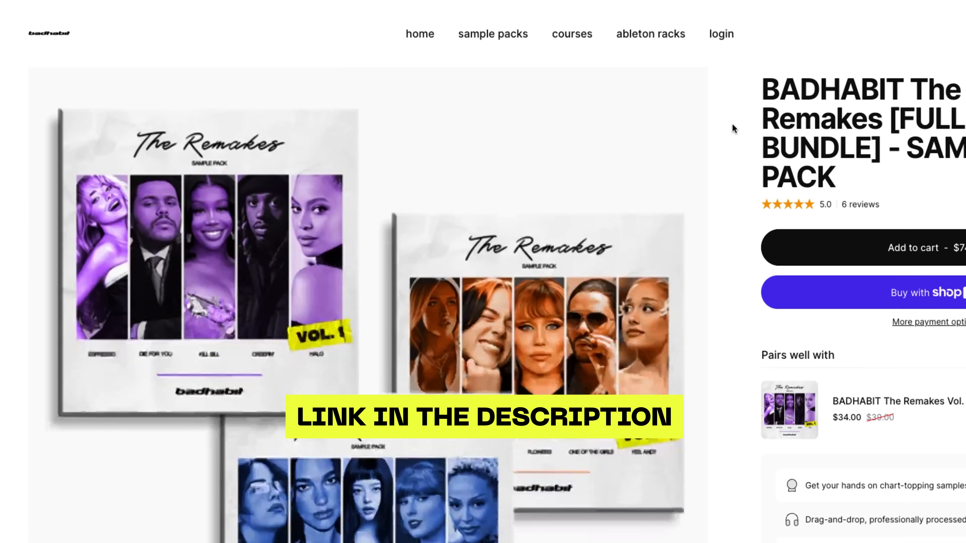
pyautogui.scroll(-5, 733, 124)
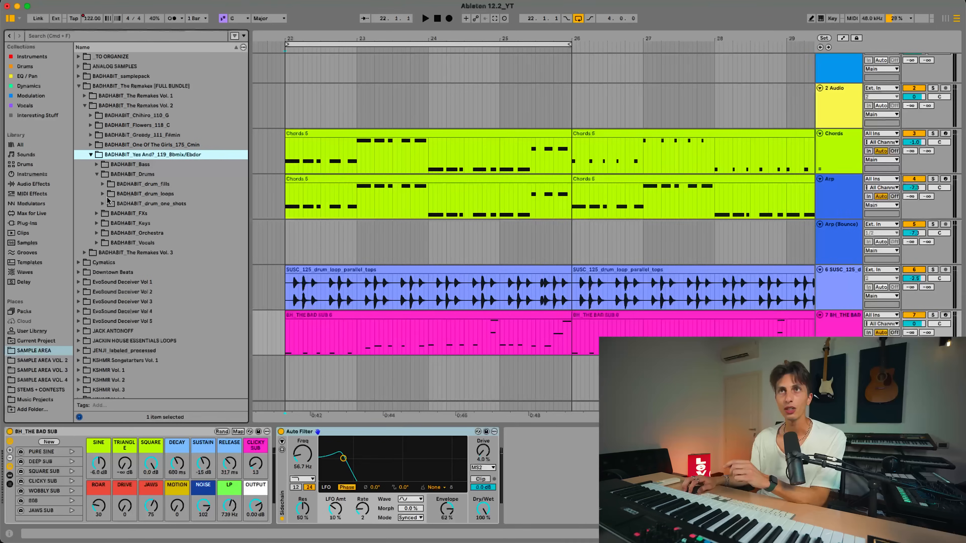
# Preview BADHABIT_hat_closed_808hi_yes_and?.wav from the Yes And? drum one-shots and load it onto a new track below the bass
pyautogui.click(104, 204)
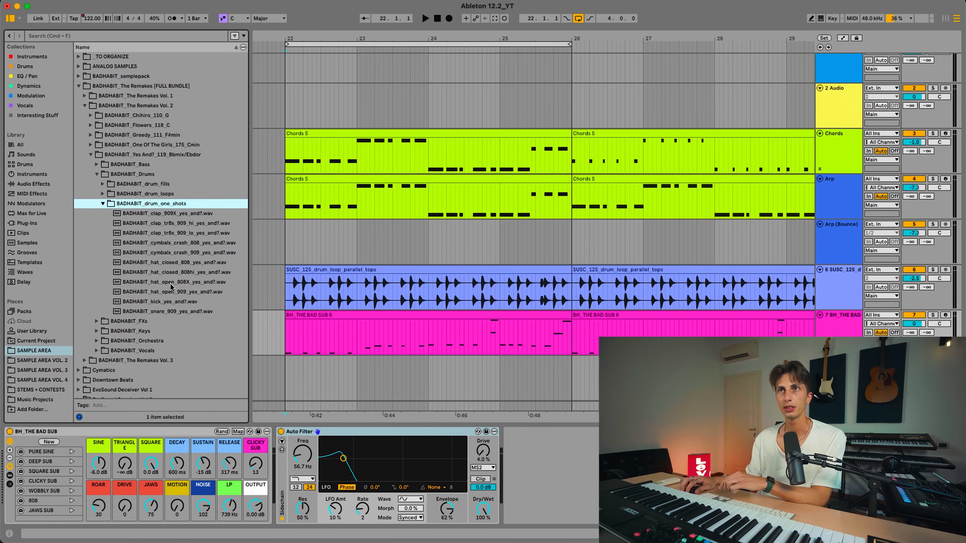
pyautogui.click(177, 274)
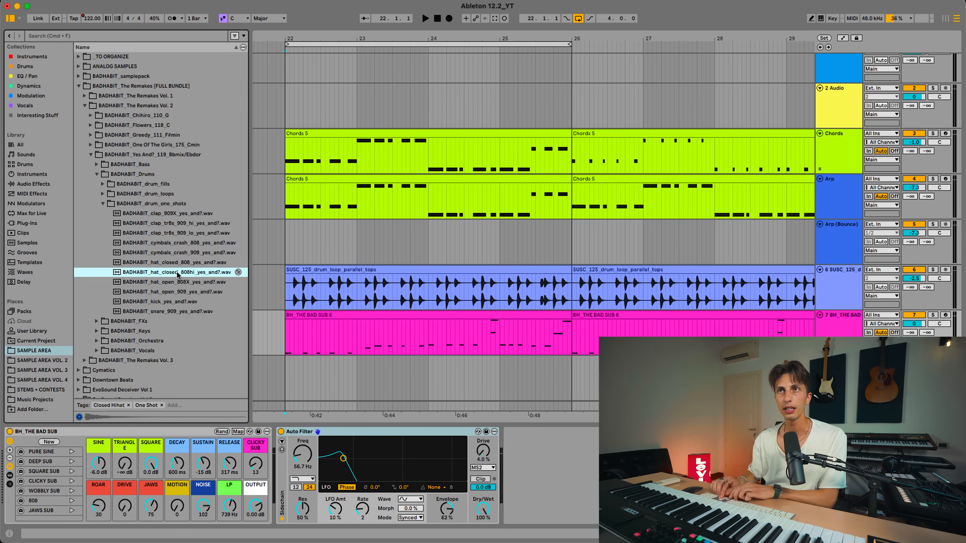
pyautogui.moveTo(178, 274); pyautogui.dragTo(284, 369)
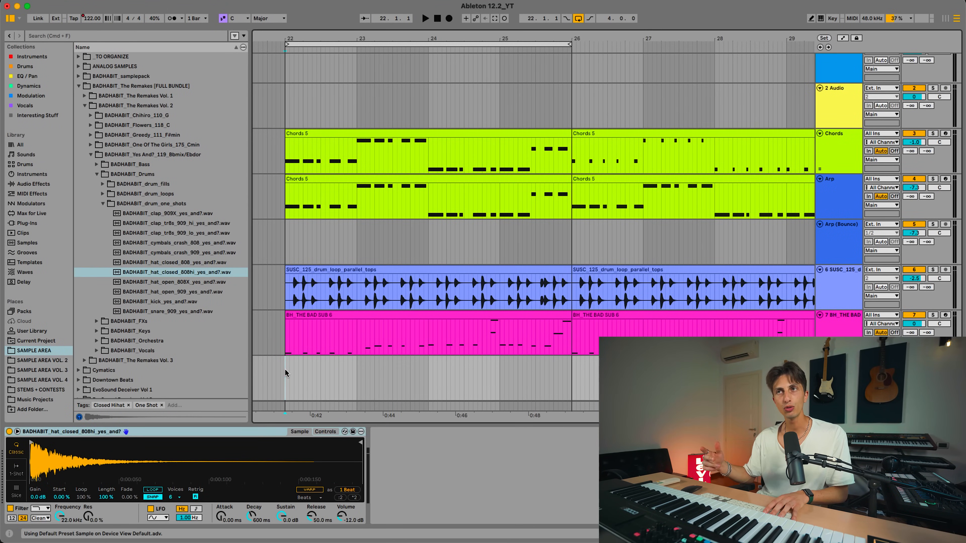
pyautogui.press('space')
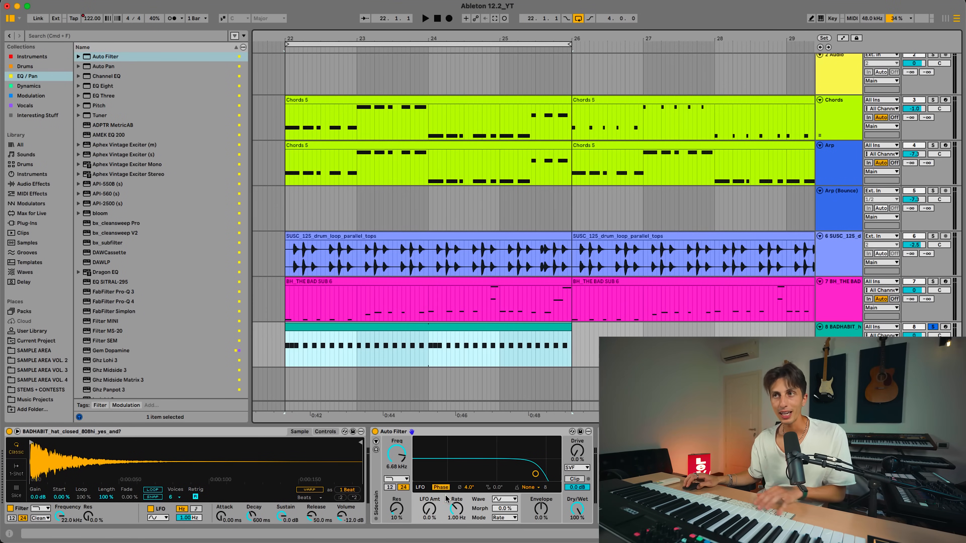
# Raise the LFO amount of the hi-hat's Auto Filter to 12 % and play the hi-hat pattern
pyautogui.moveTo(429, 514); pyautogui.dragTo(429, 511)
pyautogui.press('space')
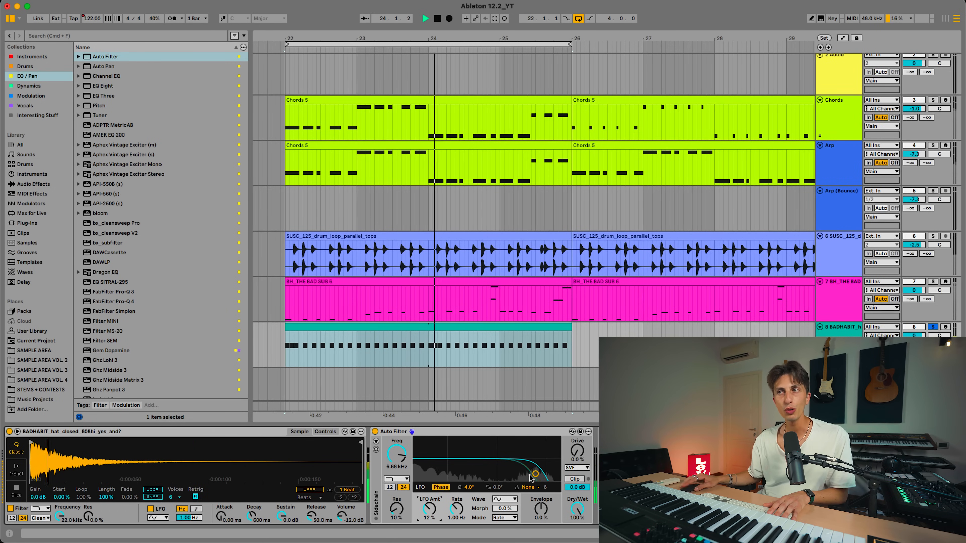
# Set the LFO of the hi-hat's Auto Filter to Synced mode at rate 2 and play the hi-hat pattern
pyautogui.press('space')
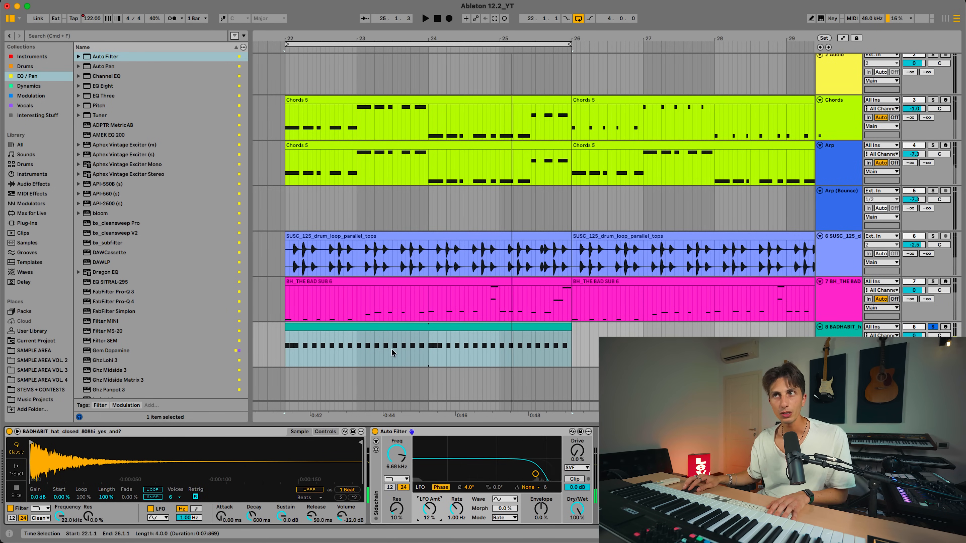
pyautogui.click(350, 326)
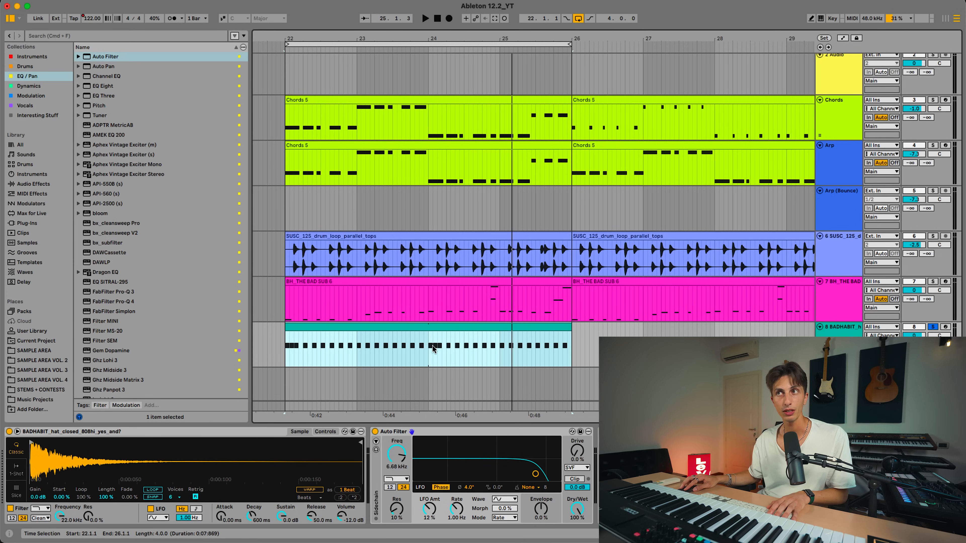
pyautogui.moveTo(282, 346); pyautogui.dragTo(420, 348)
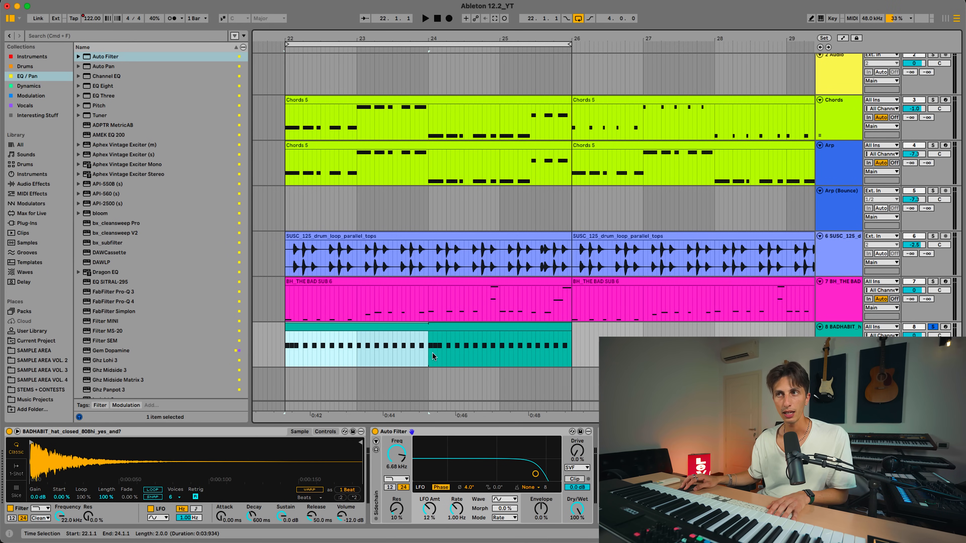
pyautogui.click(450, 354)
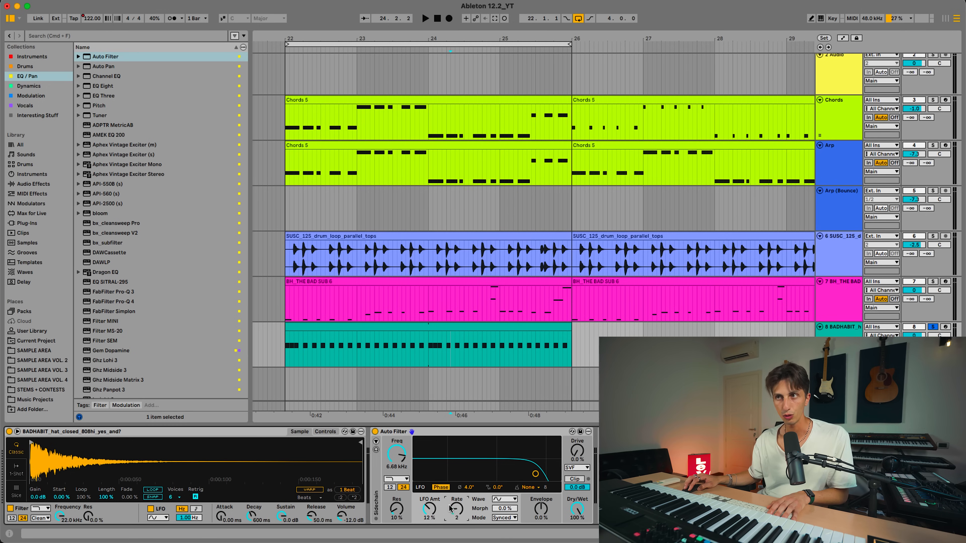
pyautogui.press('space')
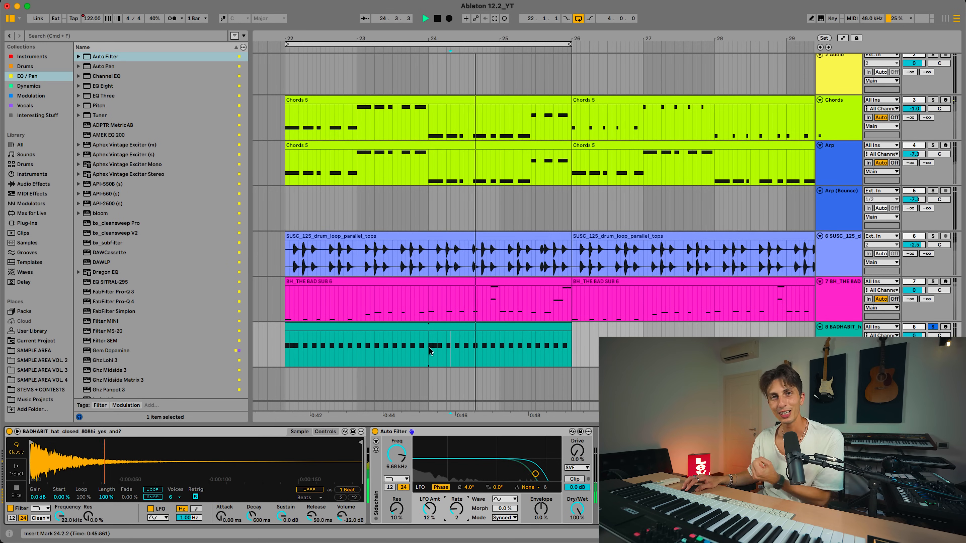
pyautogui.press('space')
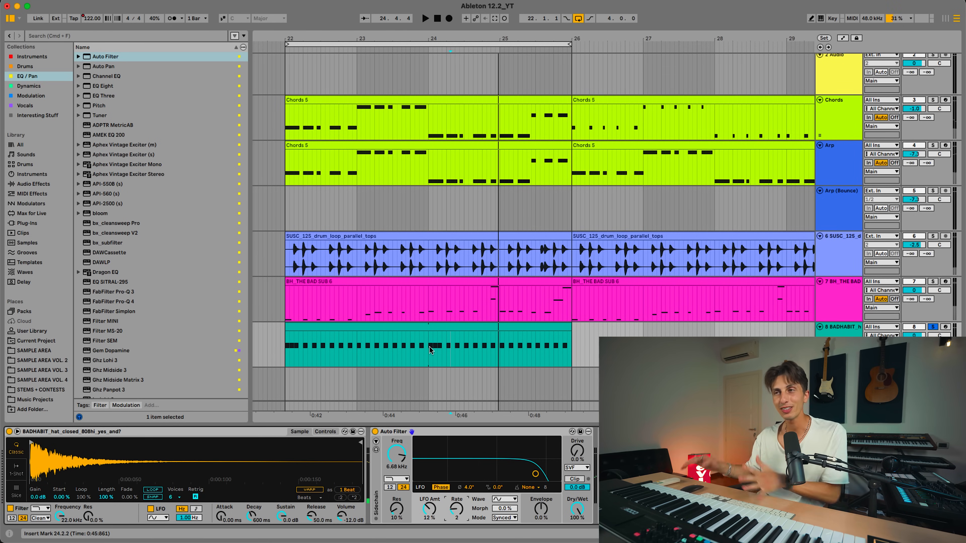
# Set the LFO offset of the hi-hat's Auto Filter to 180° and raise the LFO amount to 15 %
pyautogui.click(495, 487)
pyautogui.click(460, 349)
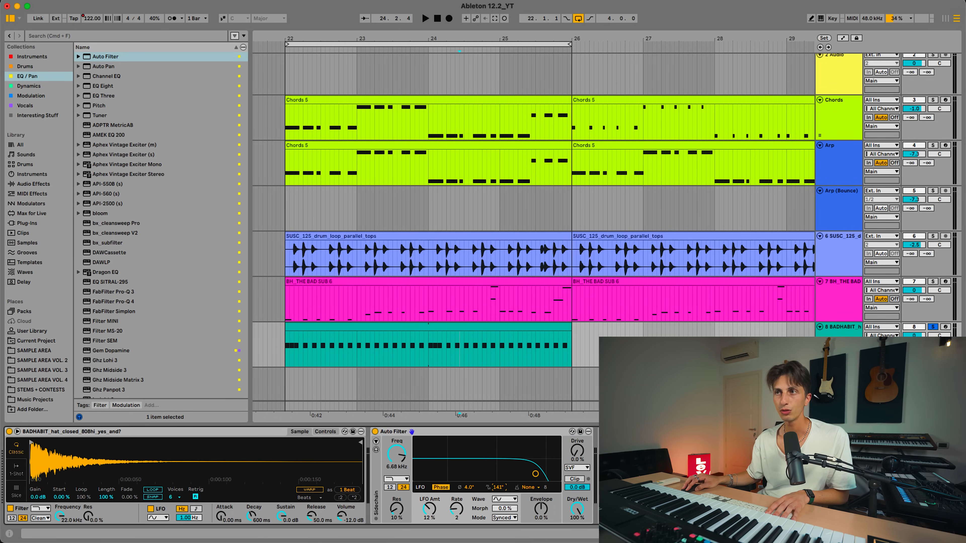
pyautogui.click(394, 327)
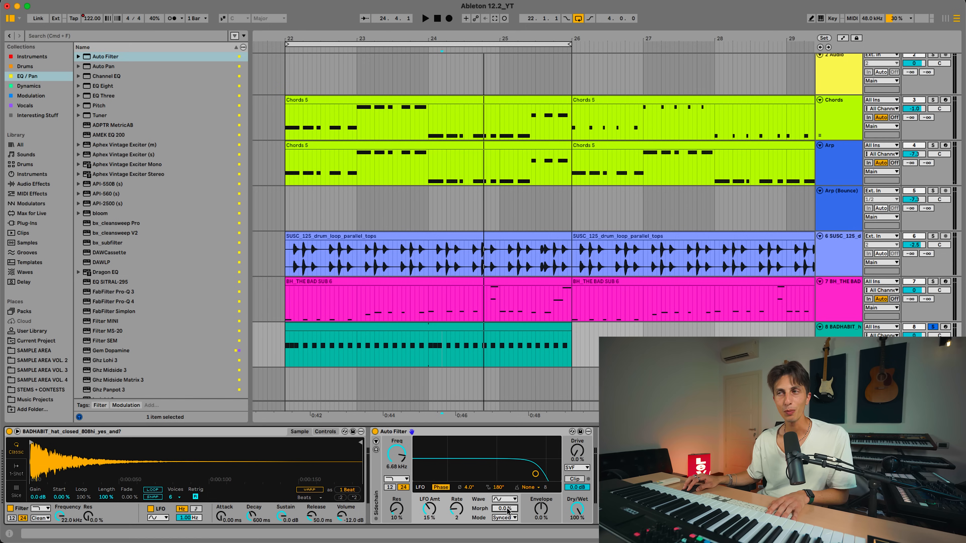
# Raise the LFO morph to 41 % during hi-hat playback and unsolo the hi-hat track to hear it with the full arrangement
pyautogui.press('space')
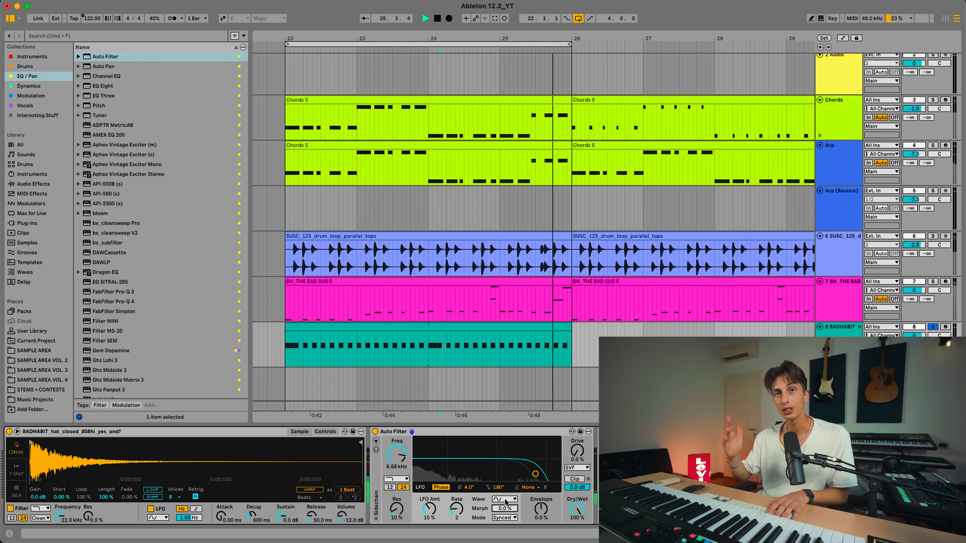
pyautogui.moveTo(506, 503); pyautogui.dragTo(506, 491)
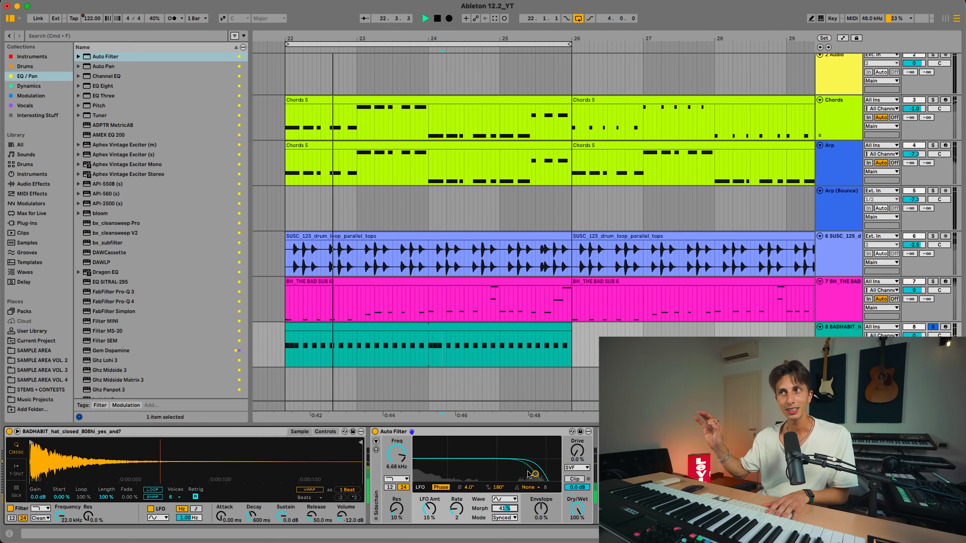
pyautogui.click(430, 325)
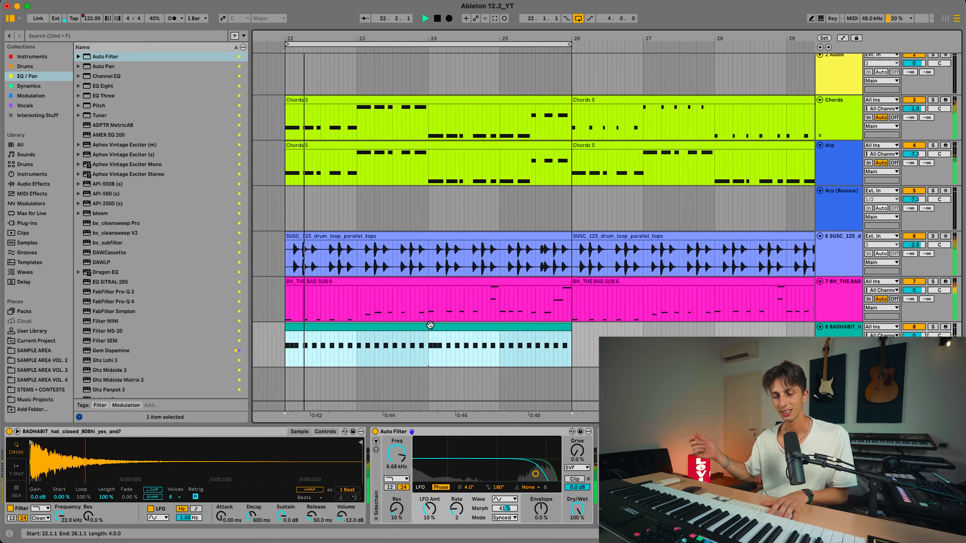